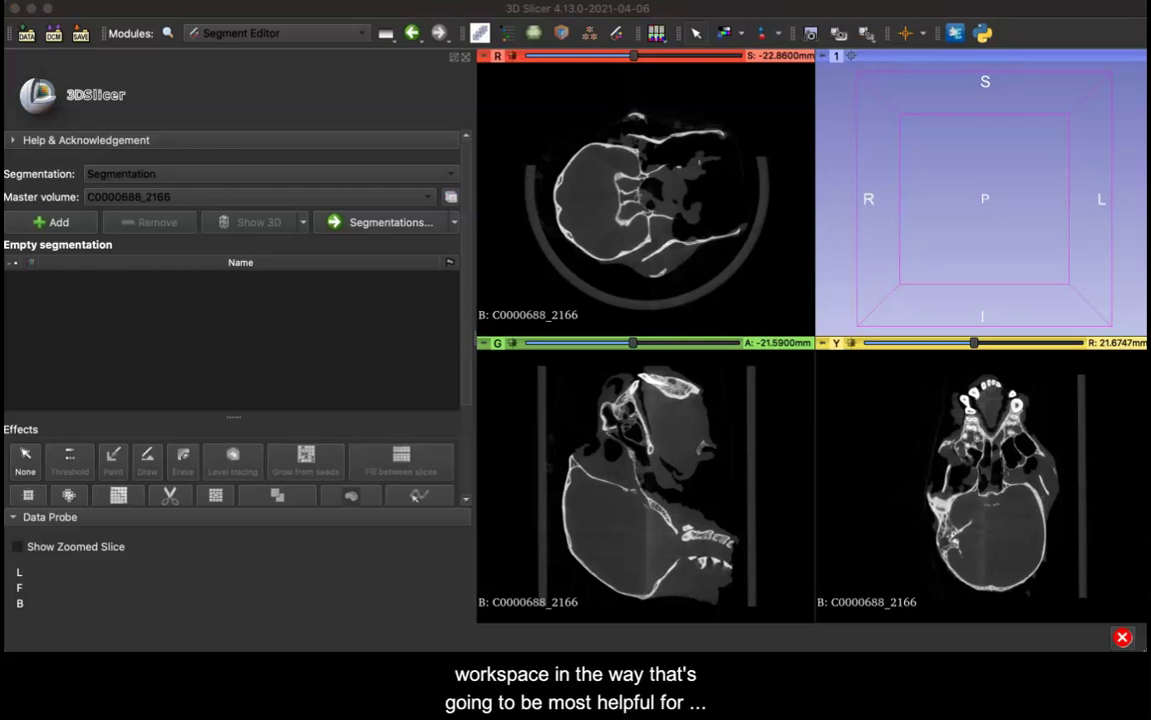
Try the Yellow-slice-only, Conventional and Four-Up view layouts
click(659, 36)
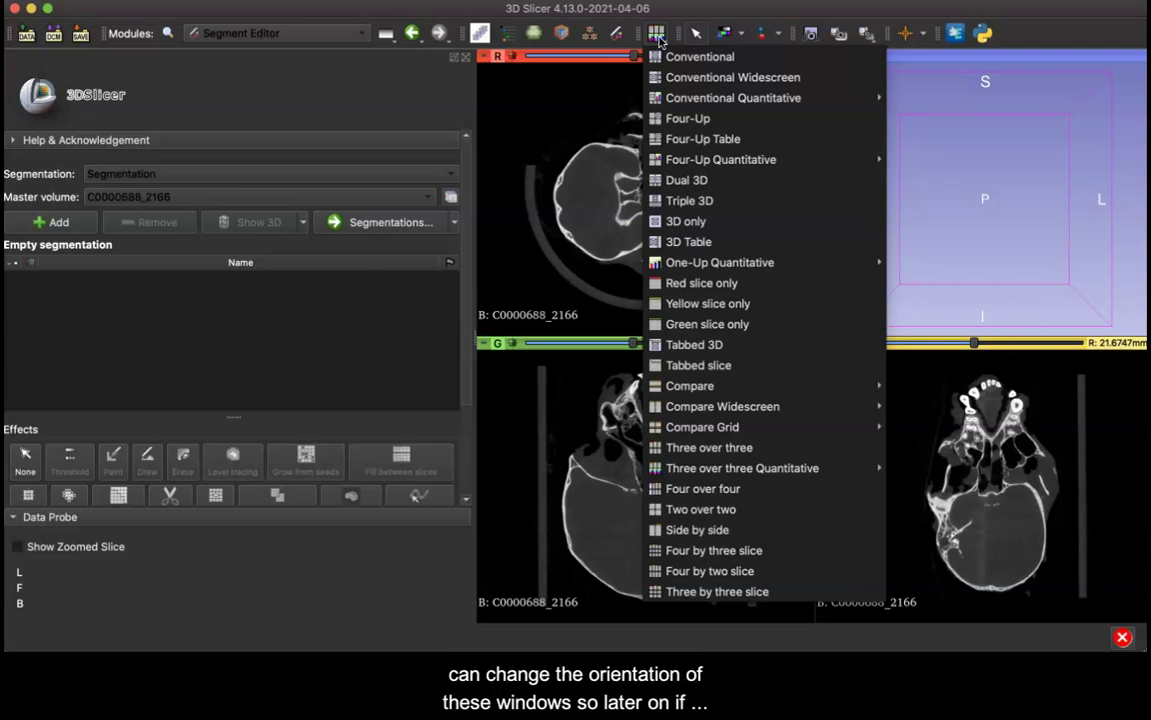
click(735, 314)
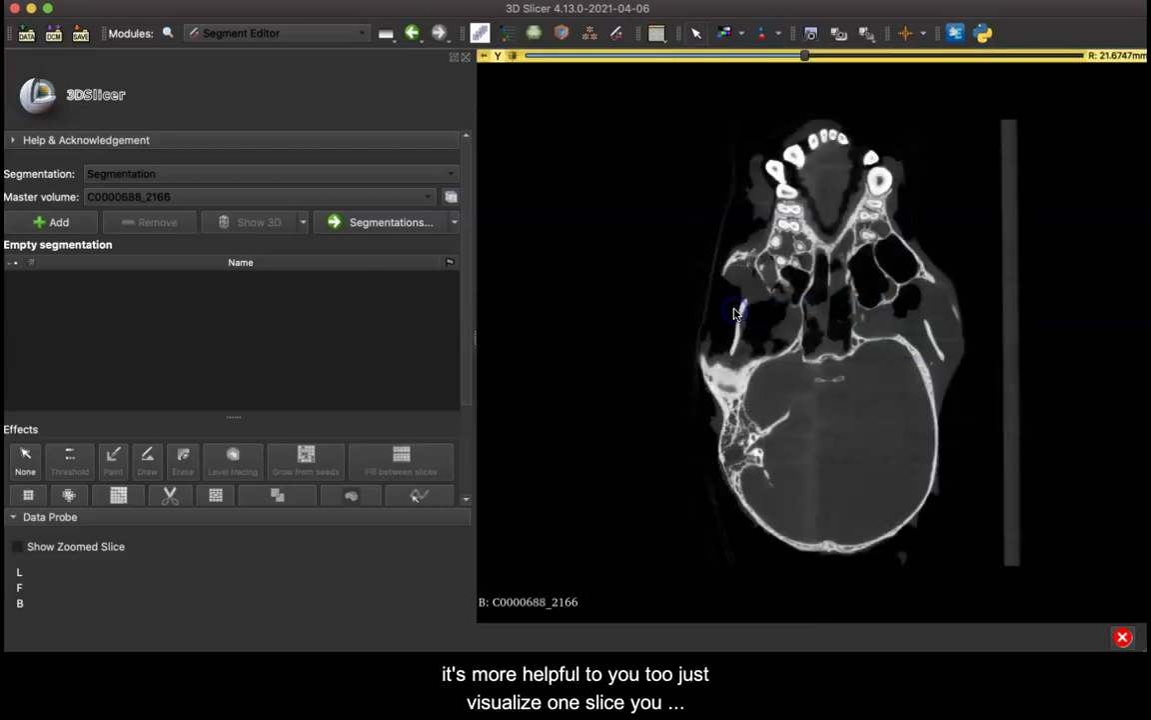
click(660, 33)
click(665, 56)
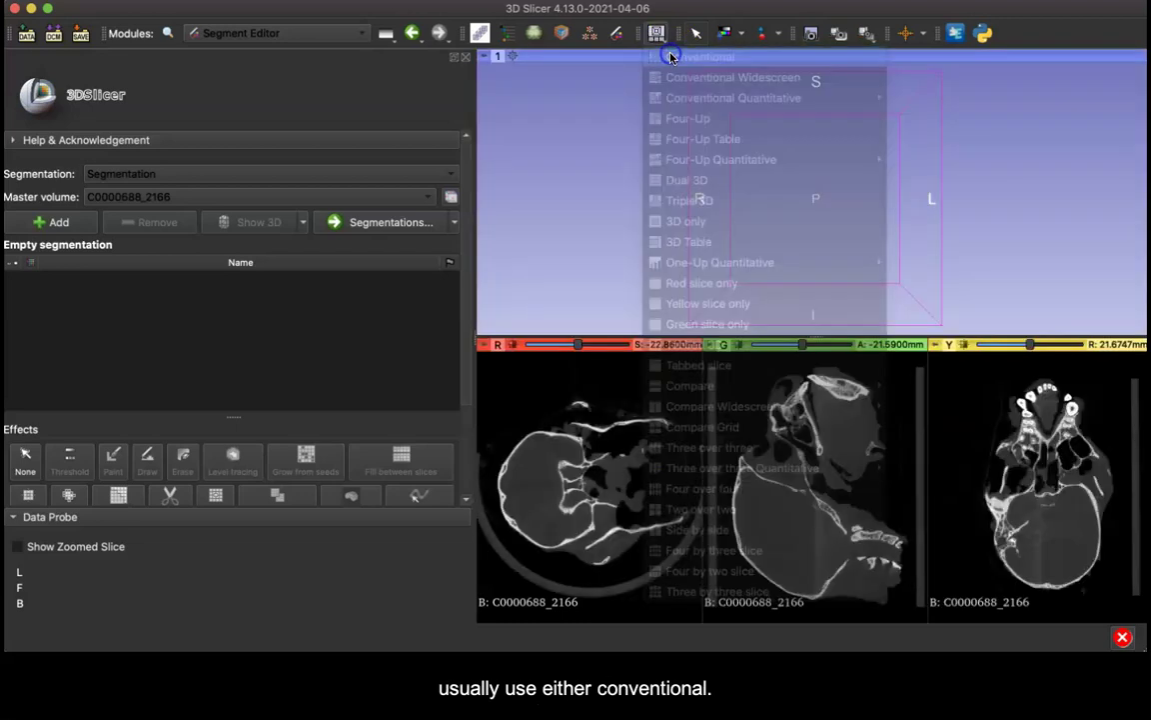
click(659, 34)
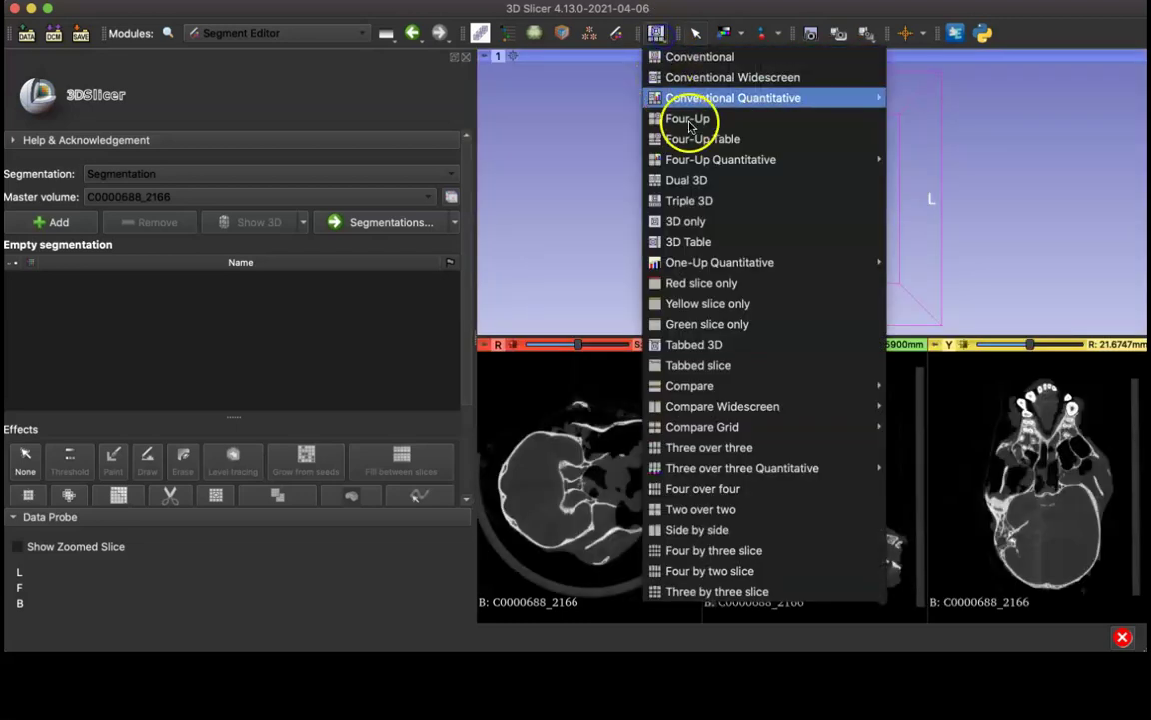
click(722, 119)
Settle on the Conventional layout and rotate the empty 3D workspace box
click(657, 33)
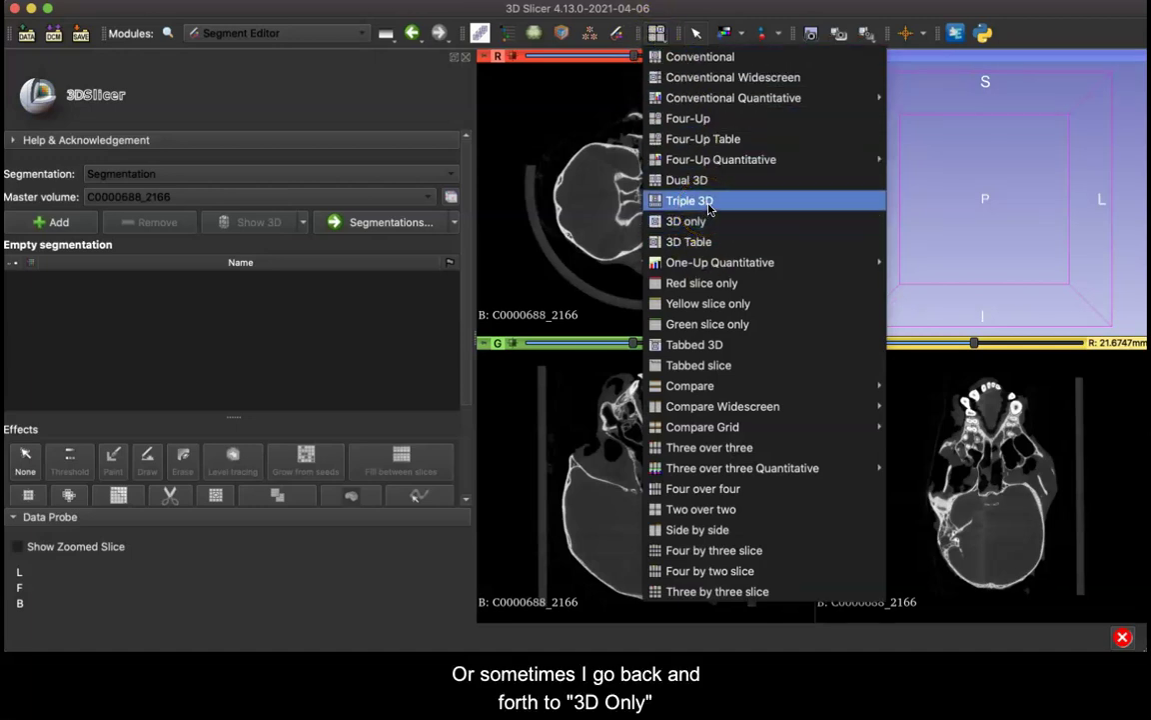
click(699, 57)
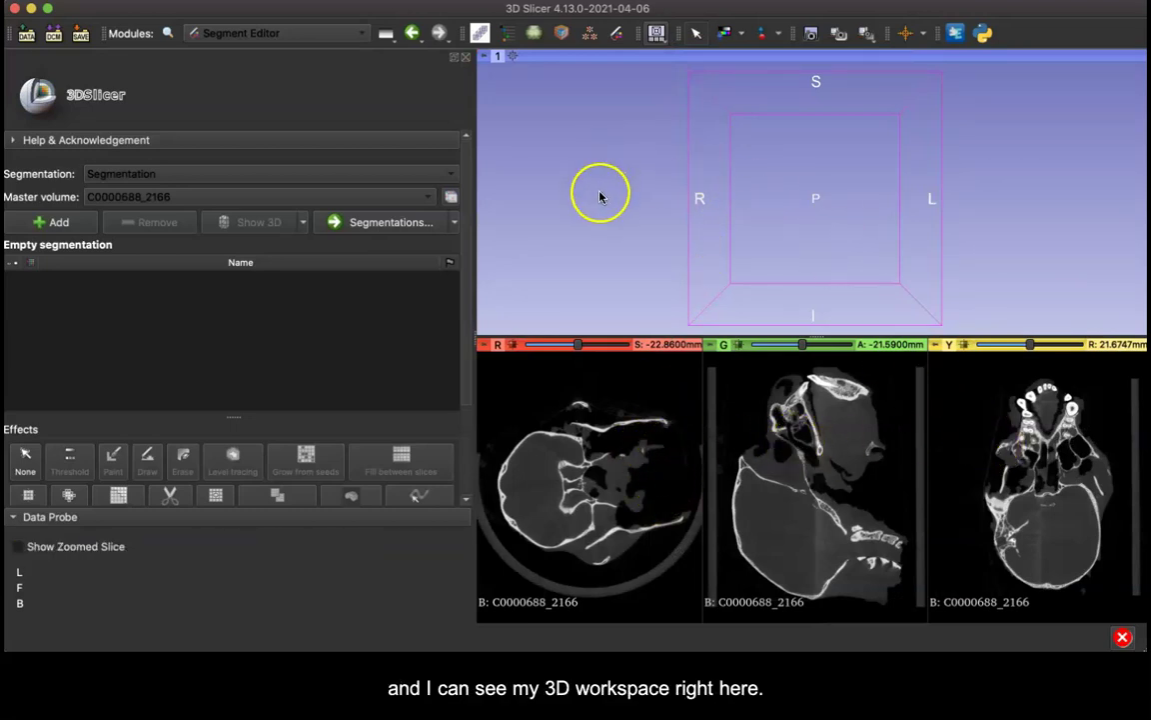
drag(599, 197, 624, 195)
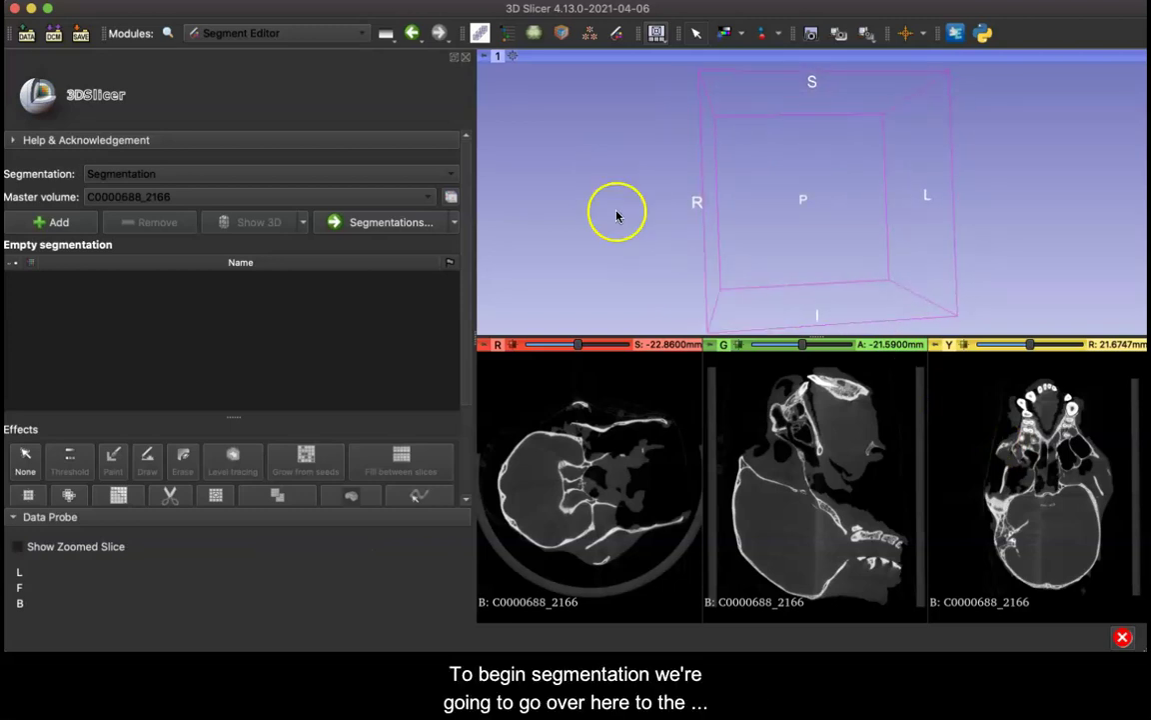
Add a new segment and rename Segment_1 to 'Skull'
click(57, 224)
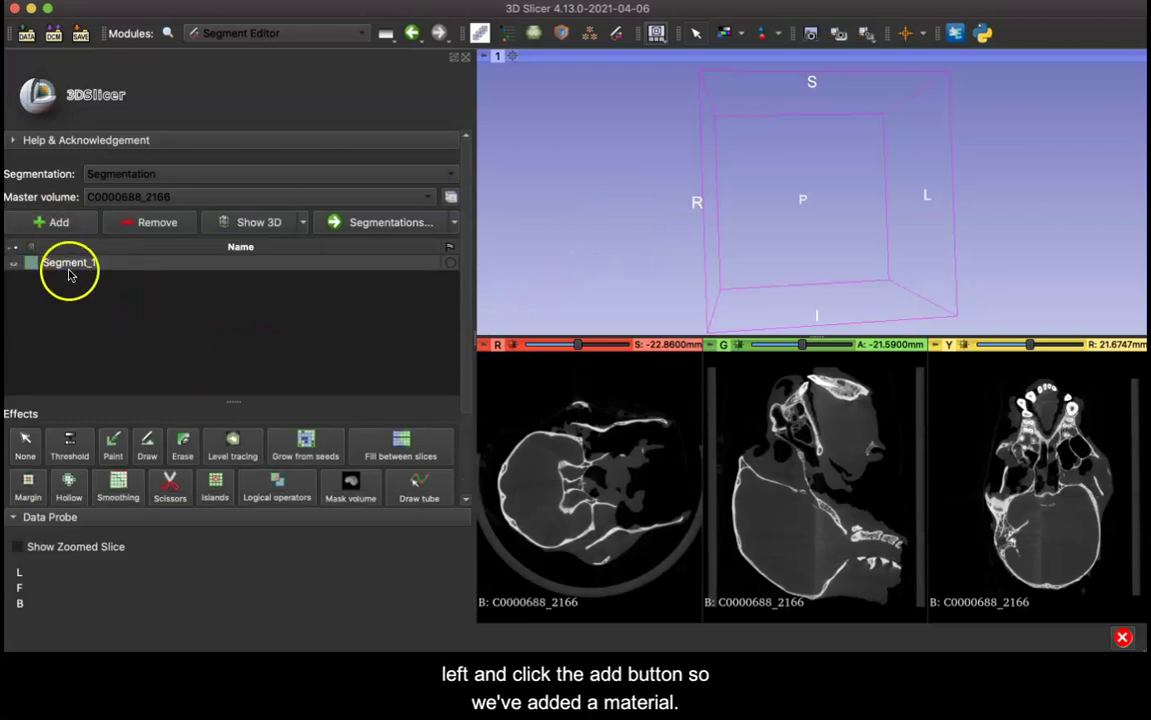
click(50, 265)
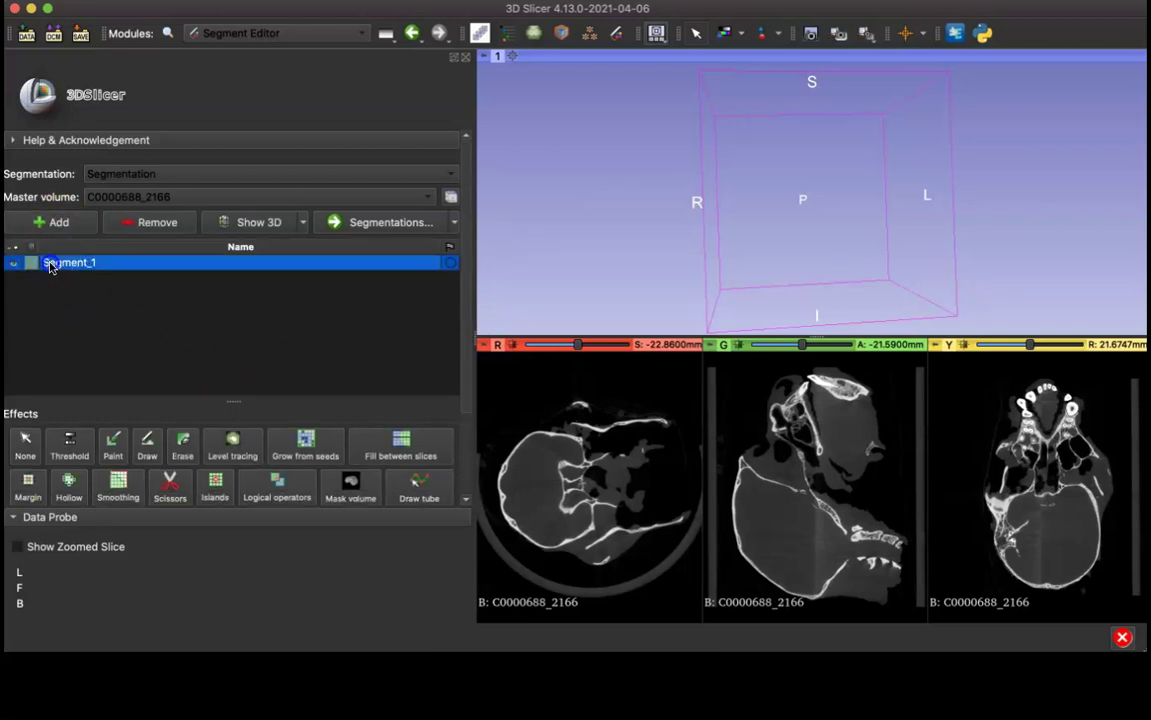
double_click(52, 263)
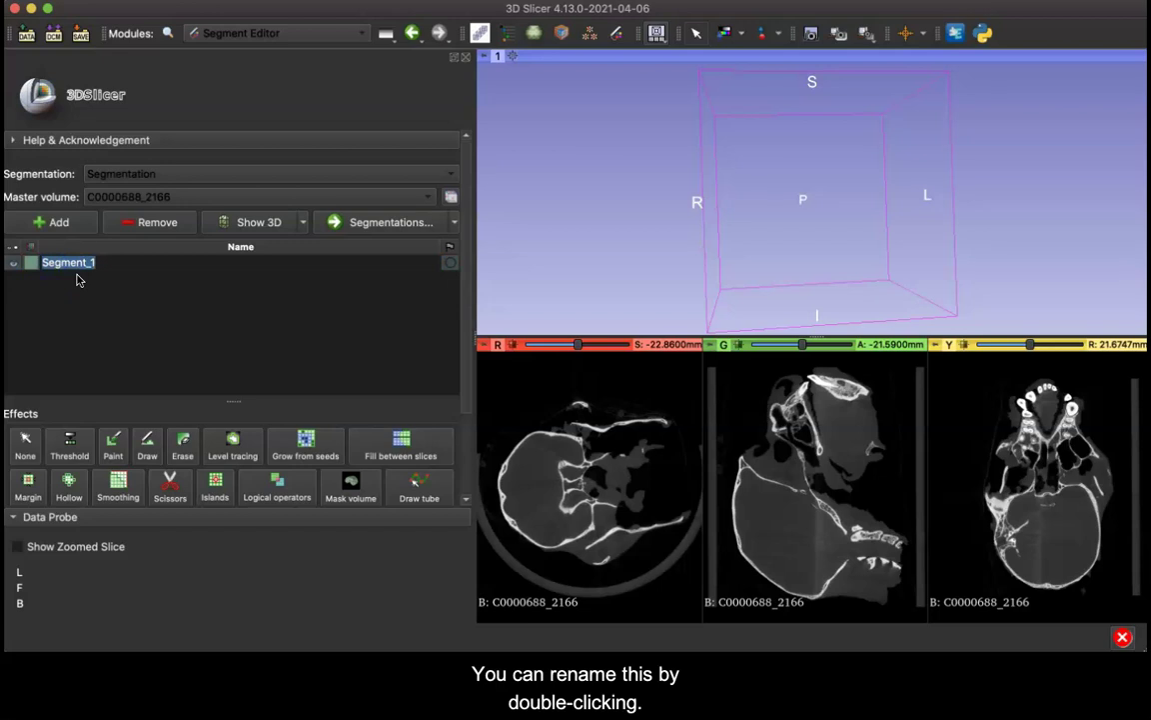
text(Skull)
key(Return)
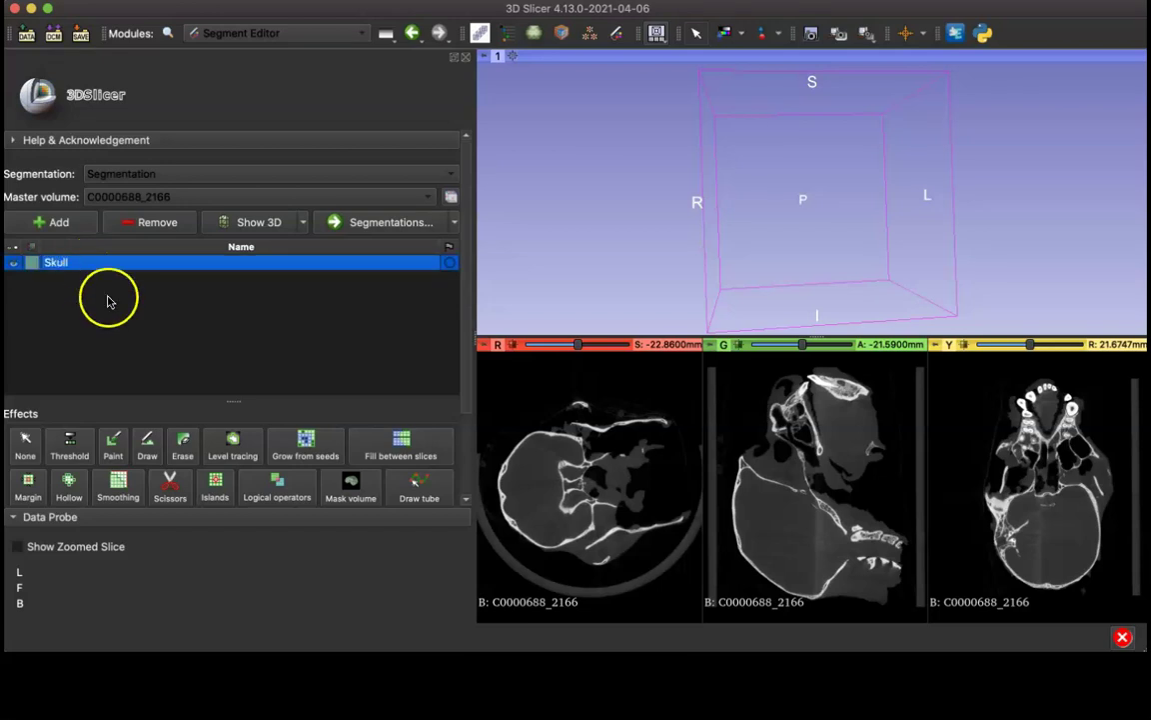
scroll(140, 340, down, 3)
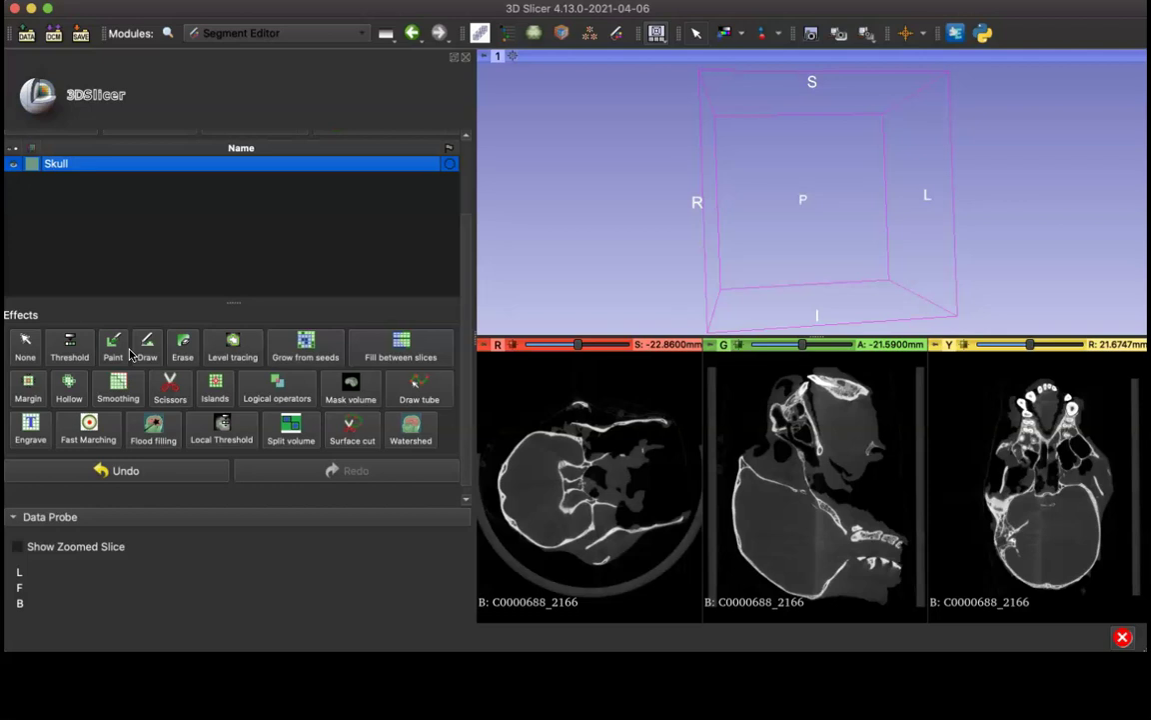
scroll(147, 320, down, 1)
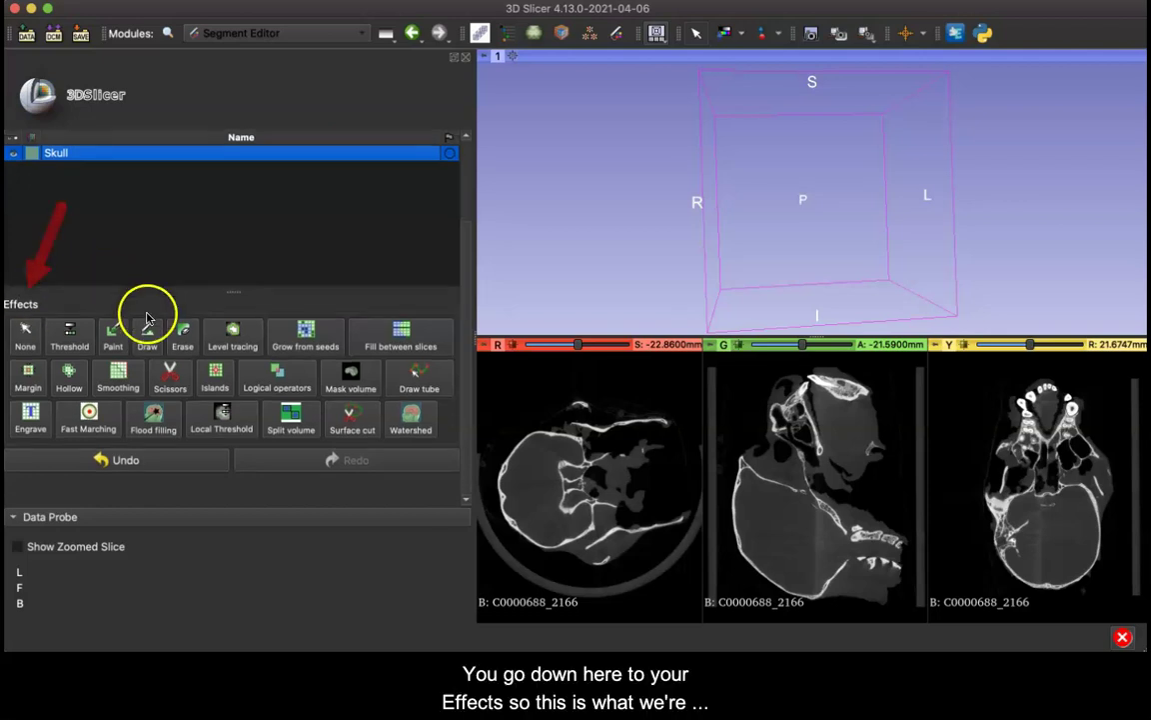
Threshold the Skull segment, raising the lower limit to give a 72.11–253.00 range
click(68, 340)
scroll(156, 282, down, 2)
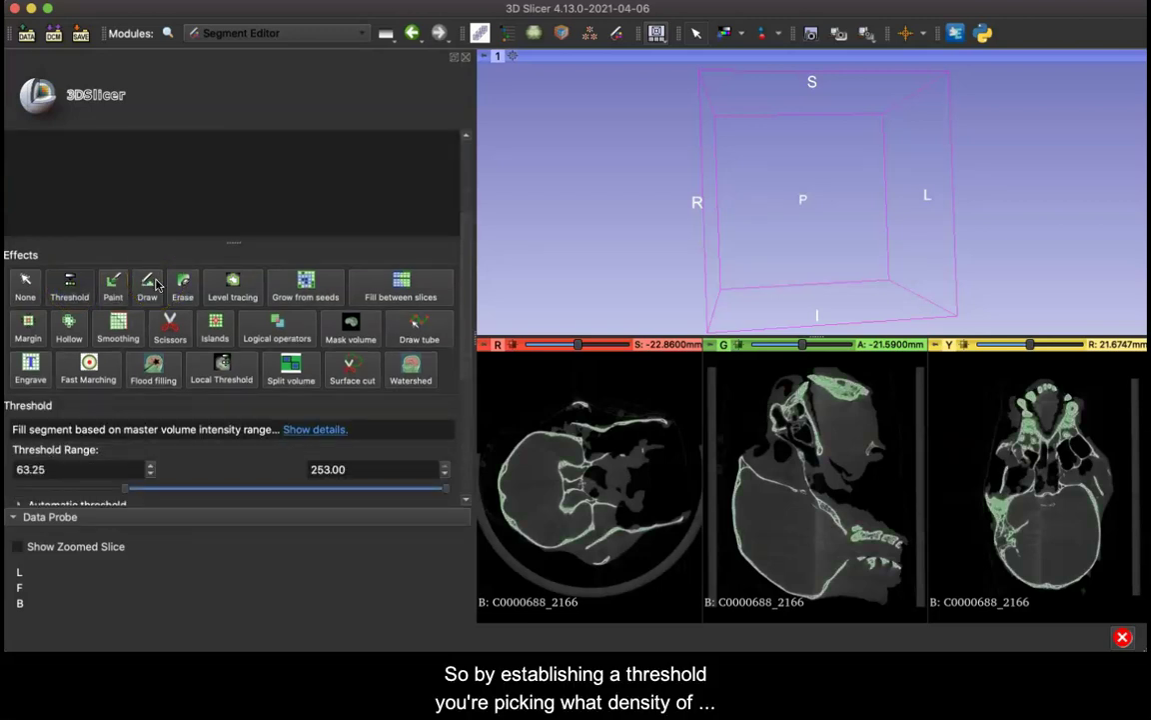
scroll(165, 239, up, 5)
click(94, 254)
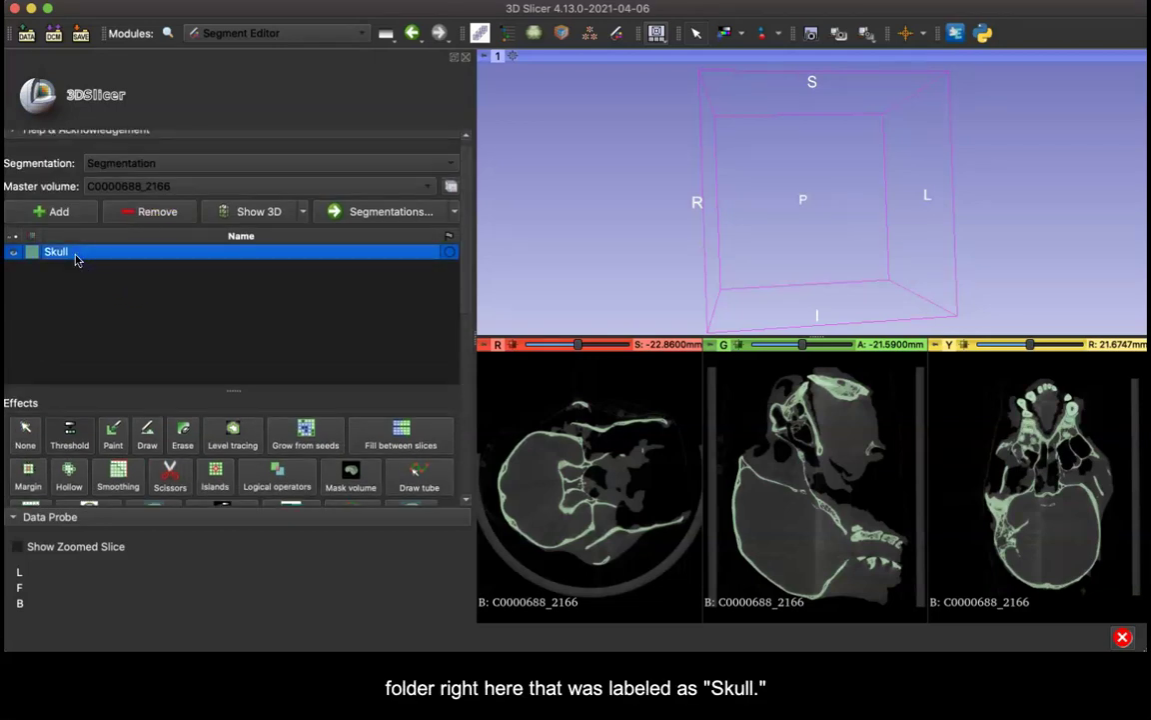
scroll(66, 292, down, 4)
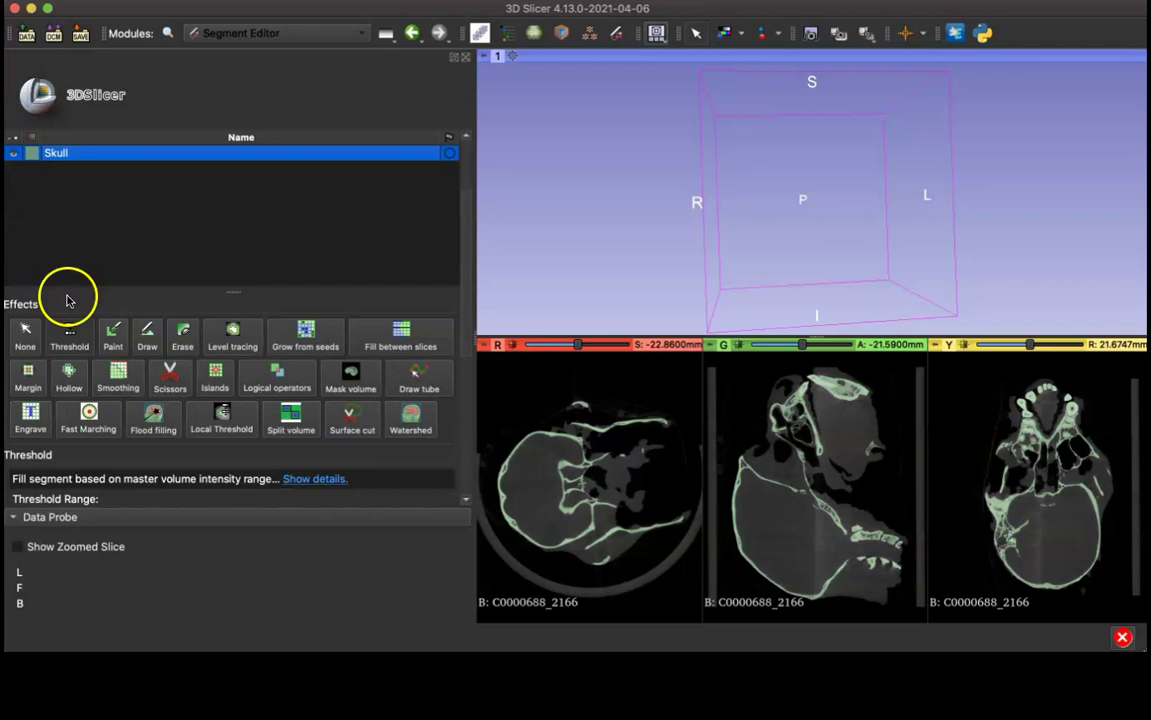
scroll(68, 300, down, 2)
scroll(65, 290, down, 4)
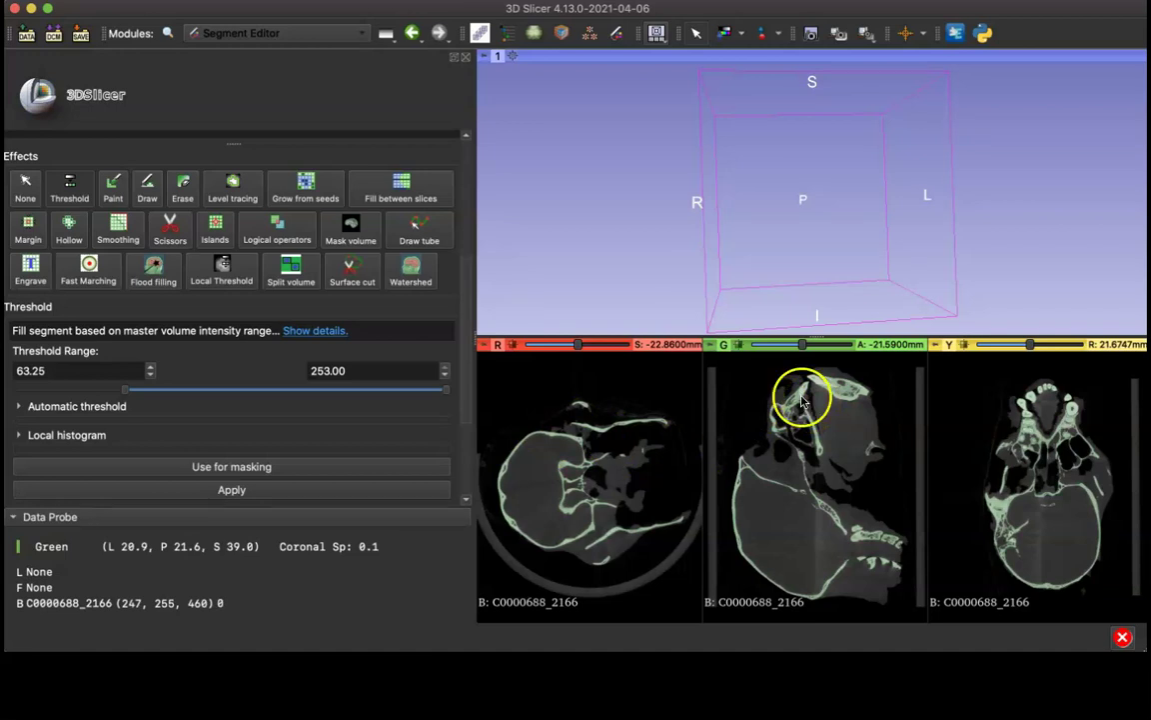
mouse_move(125, 393)
mouse_down()
mouse_move(348, 402)
mouse_move(28, 405)
mouse_move(123, 406)
mouse_up()
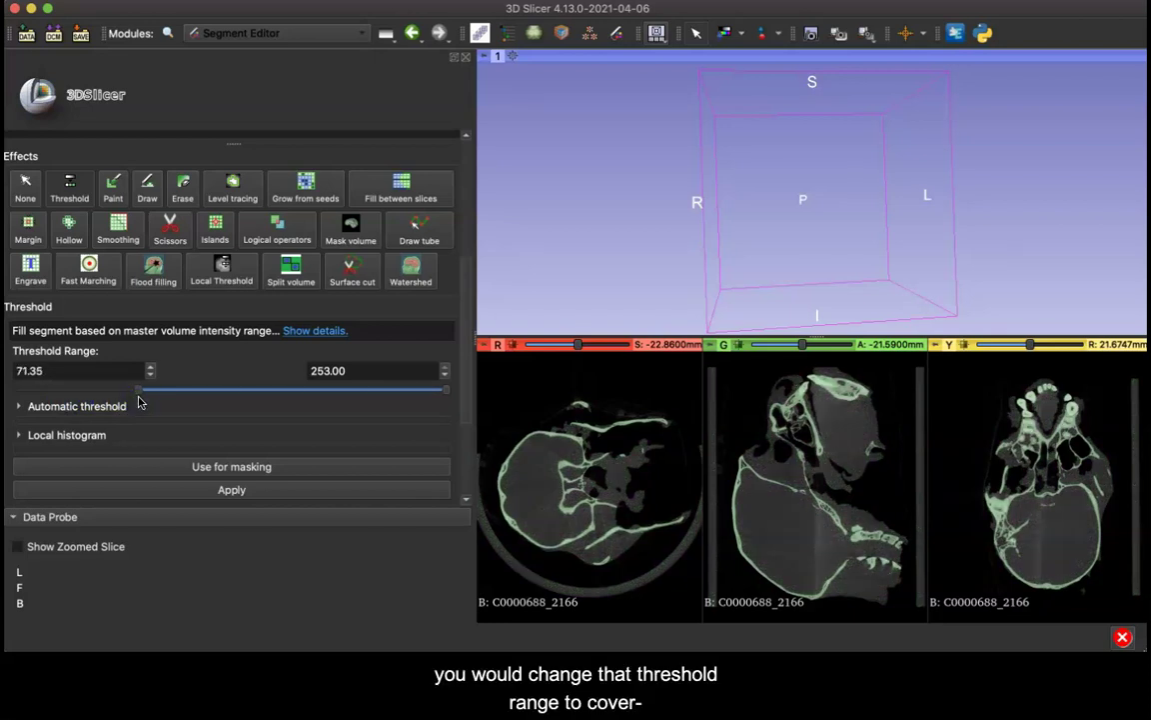
drag(137, 396, 140, 396)
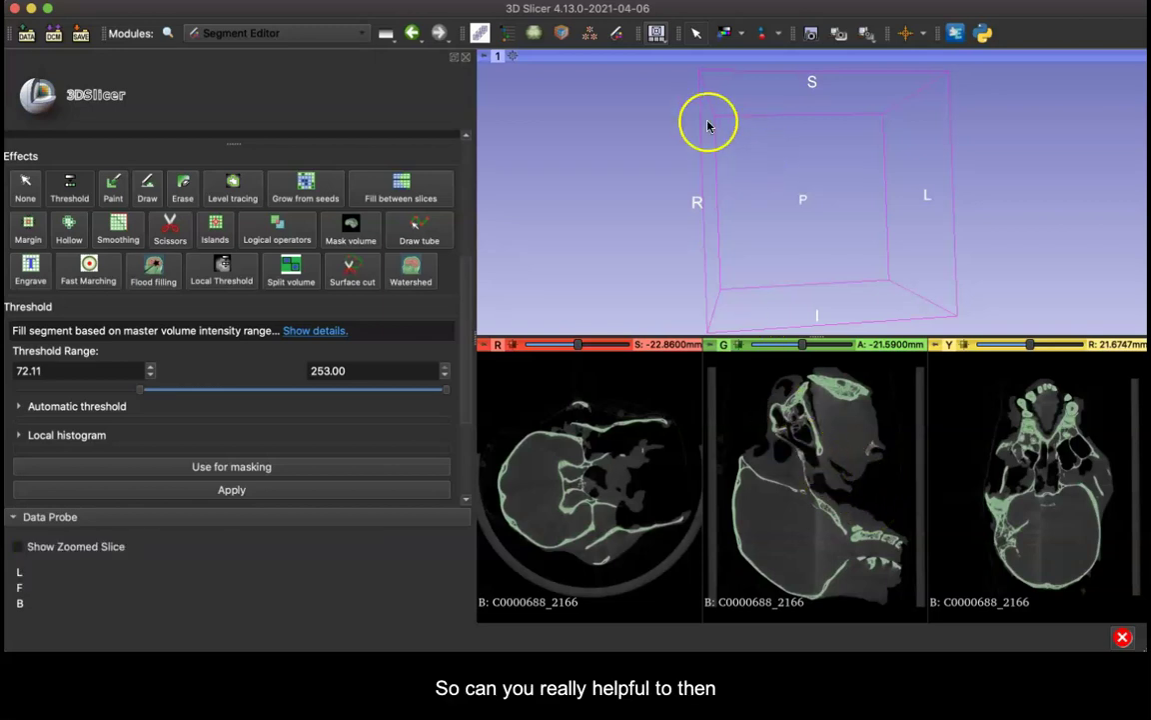
Enlarge and zoom the green coronal slice on the nasal region, then lower the threshold minimum to 60.97
click(655, 35)
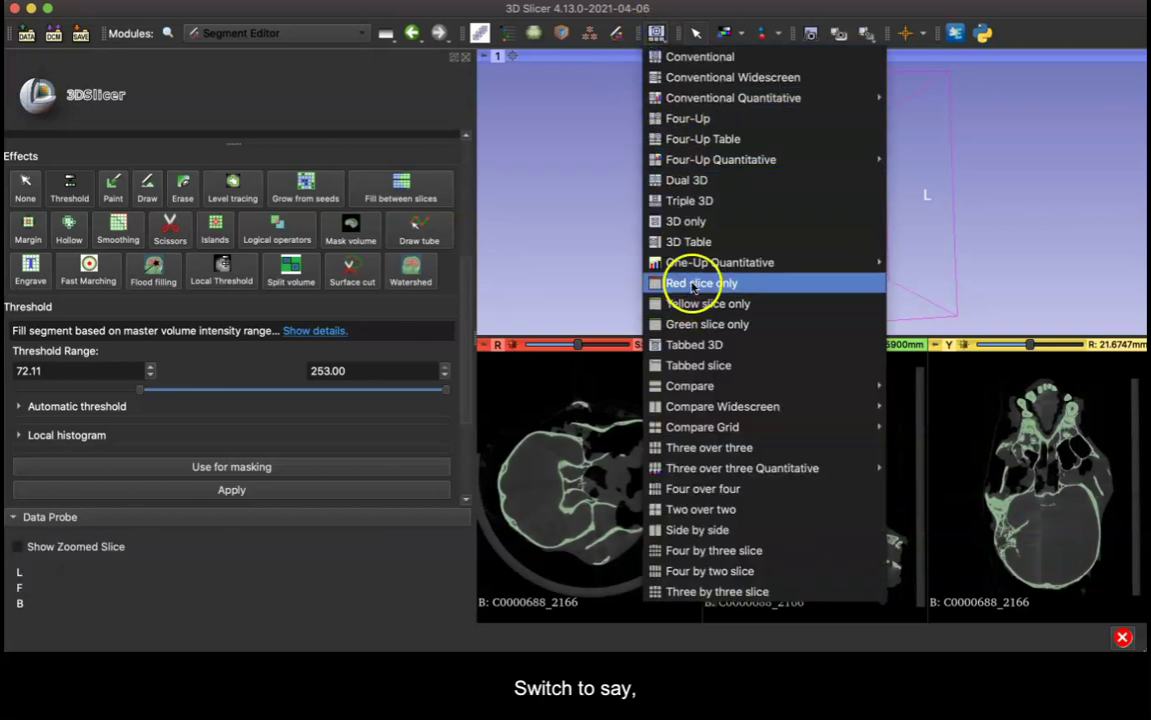
click(698, 322)
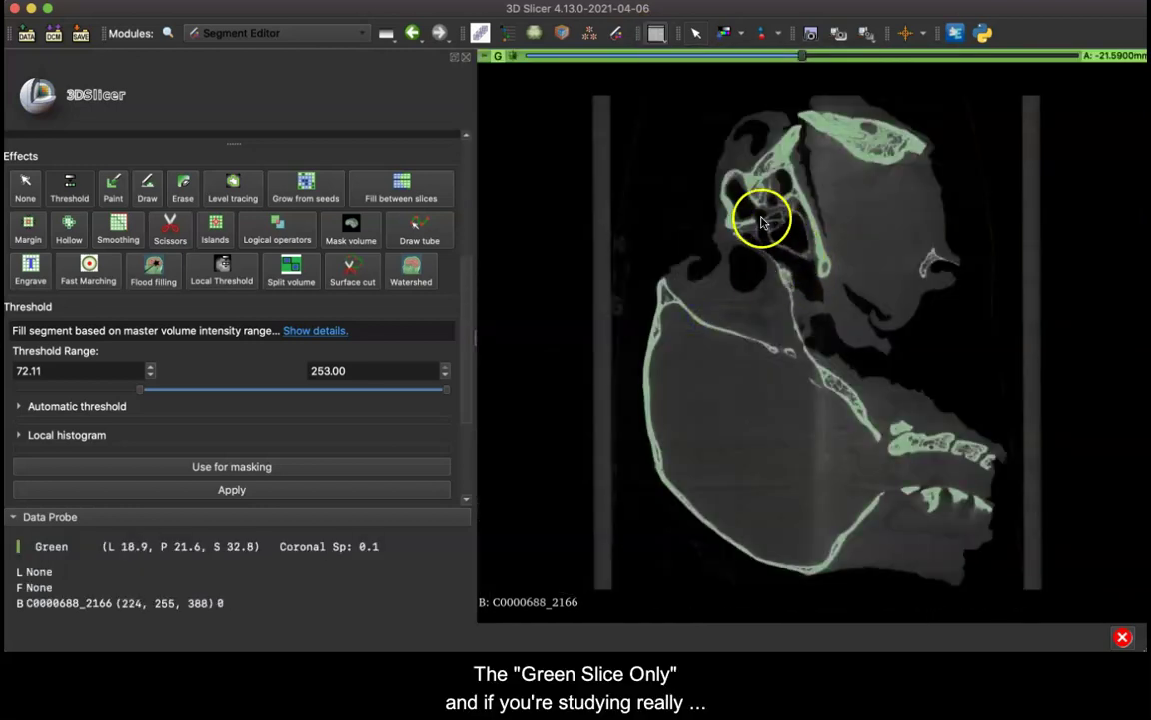
ctrl+scroll(811, 347, up, 3)
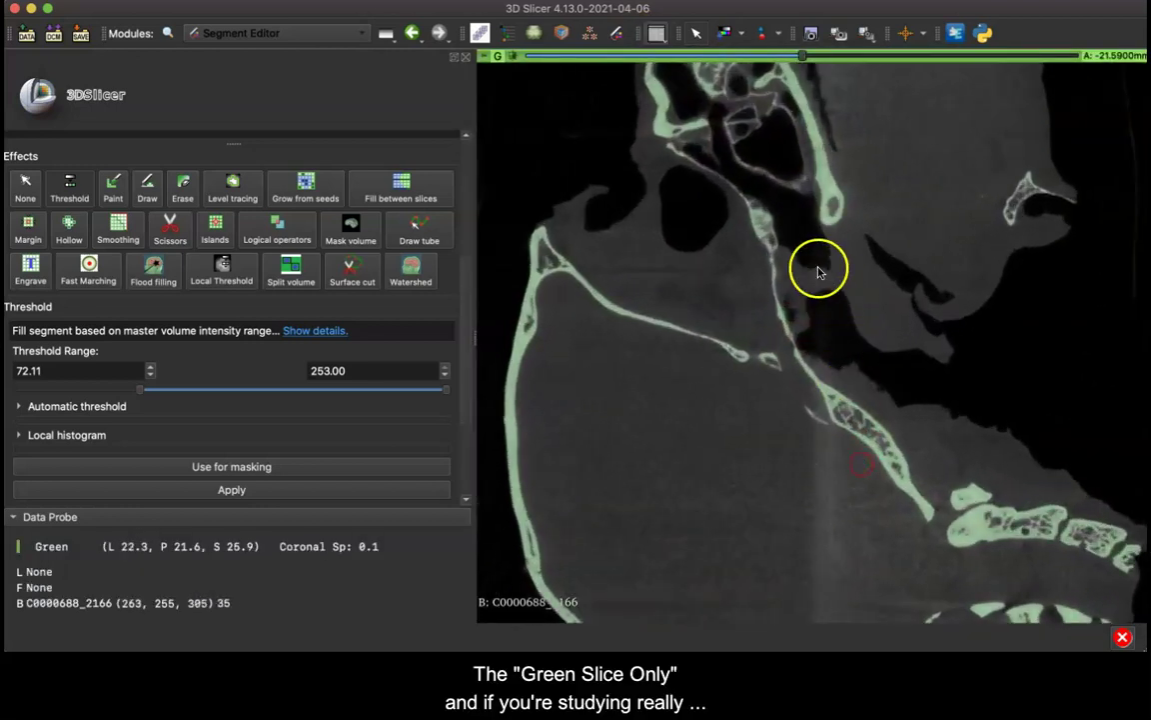
middle_drag(818, 267, 805, 465)
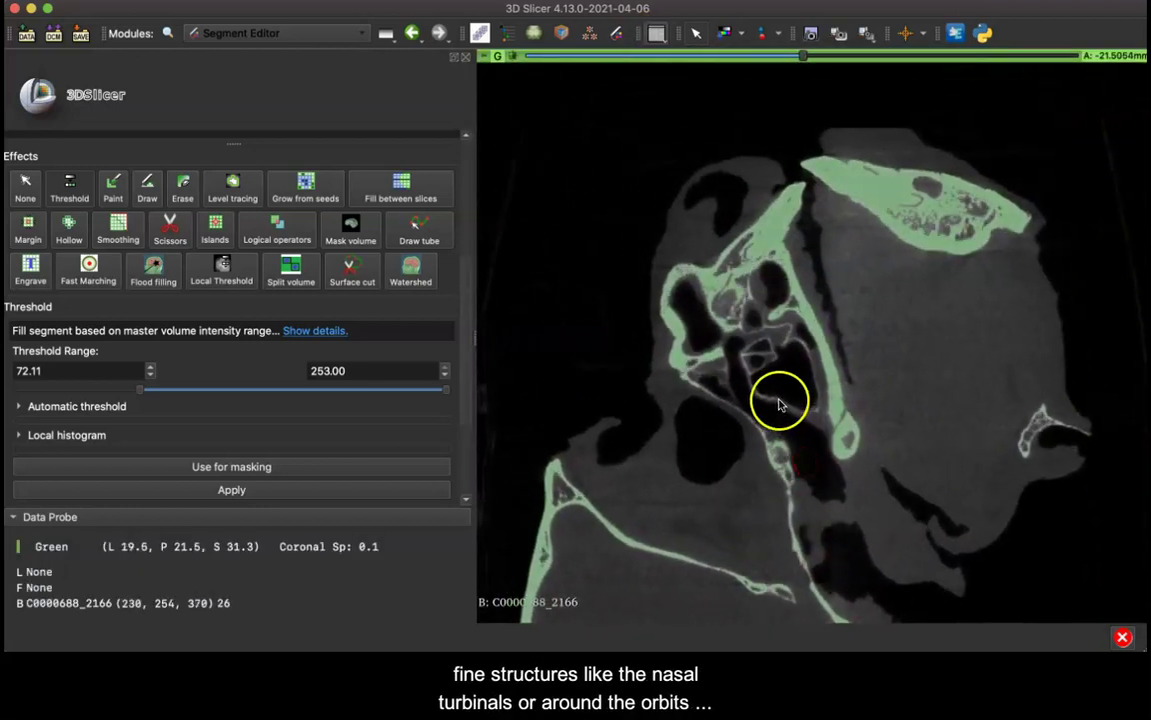
scroll(760, 380, up, 5)
scroll(756, 400, up, 5)
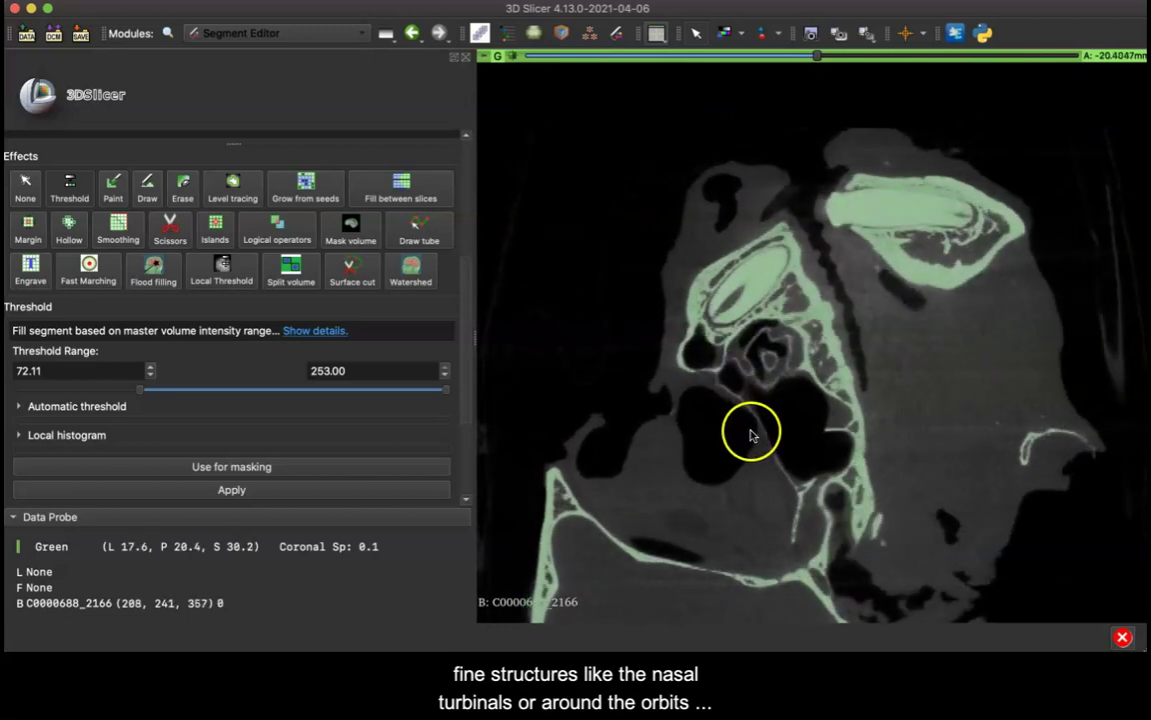
scroll(744, 390, down, 6)
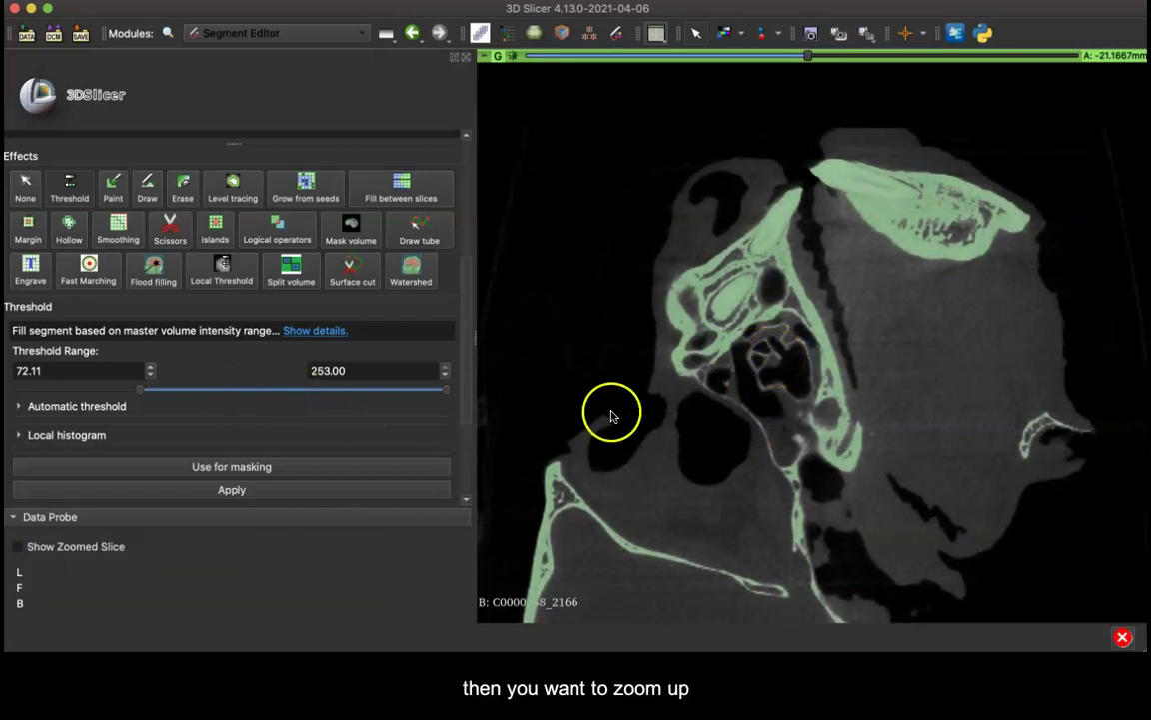
mouse_move(141, 390)
mouse_down()
mouse_move(93, 397)
mouse_move(120, 394)
mouse_up()
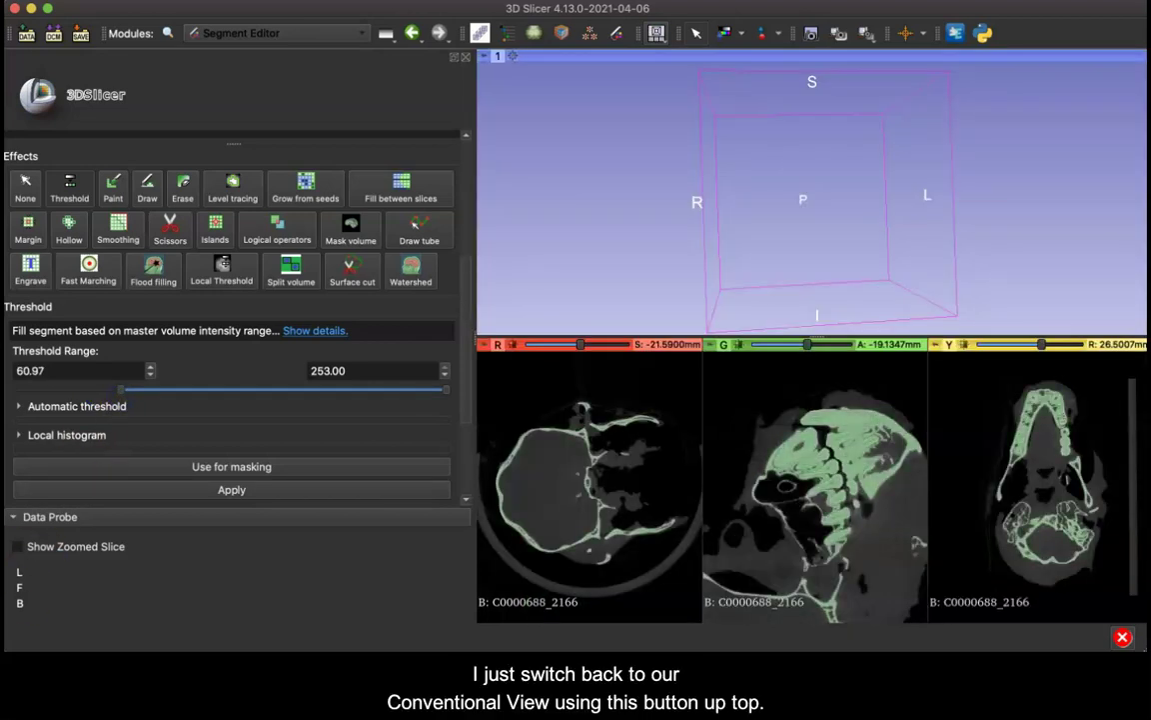
Return to the Conventional layout and apply the 60.97–253.00 threshold to the Skull segment
click(657, 34)
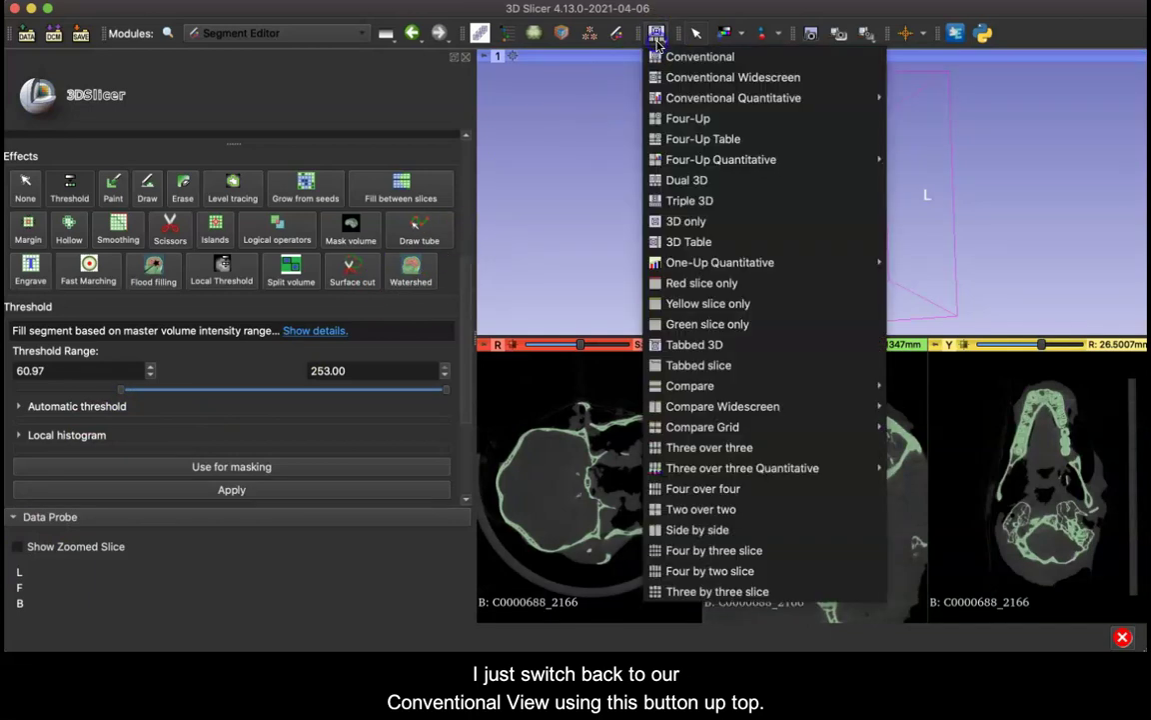
click(689, 57)
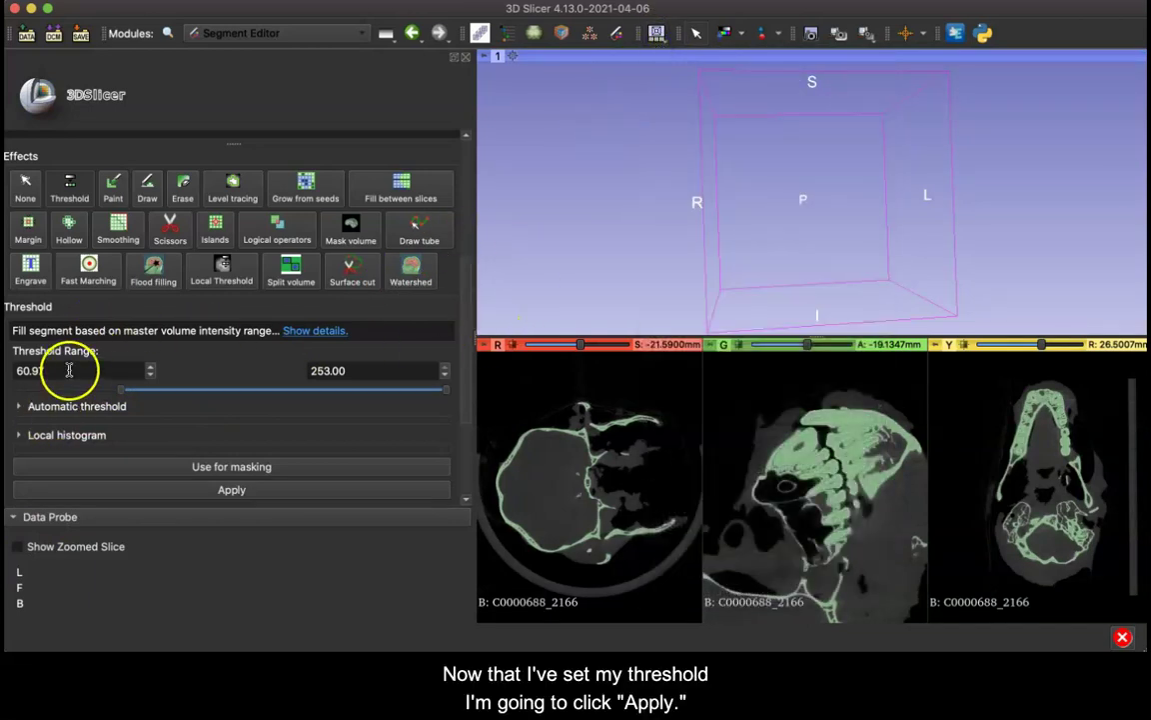
click(210, 491)
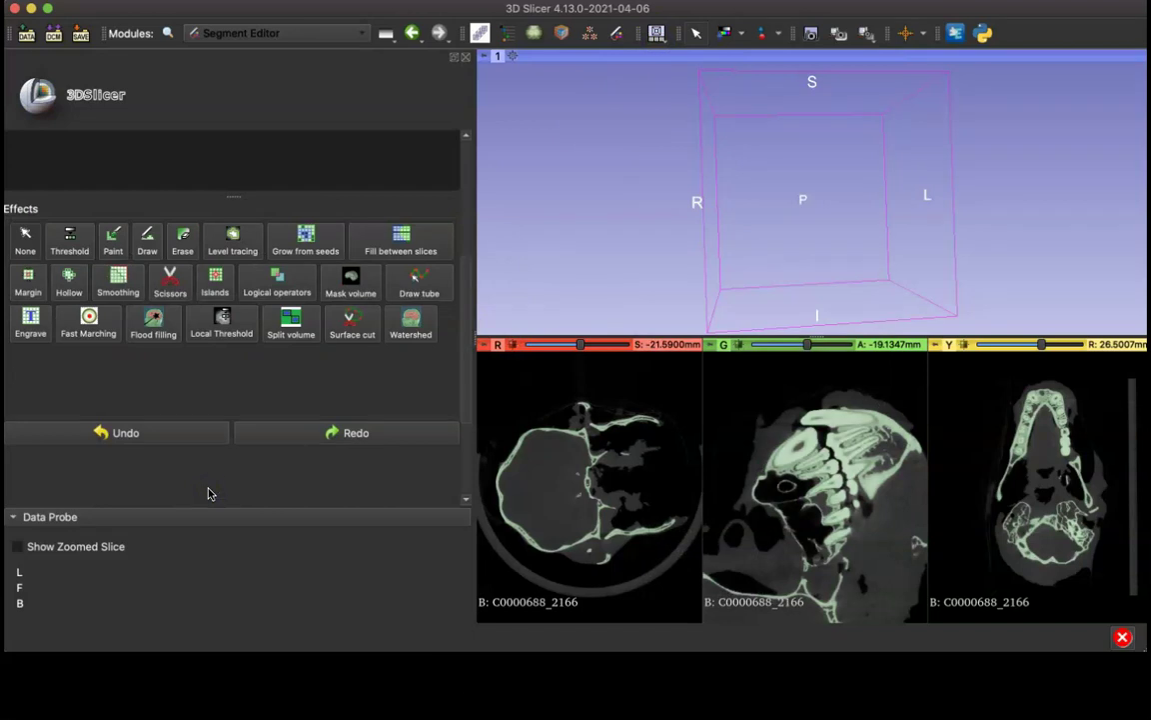
scroll(368, 390, down, 3)
scroll(360, 386, up, 8)
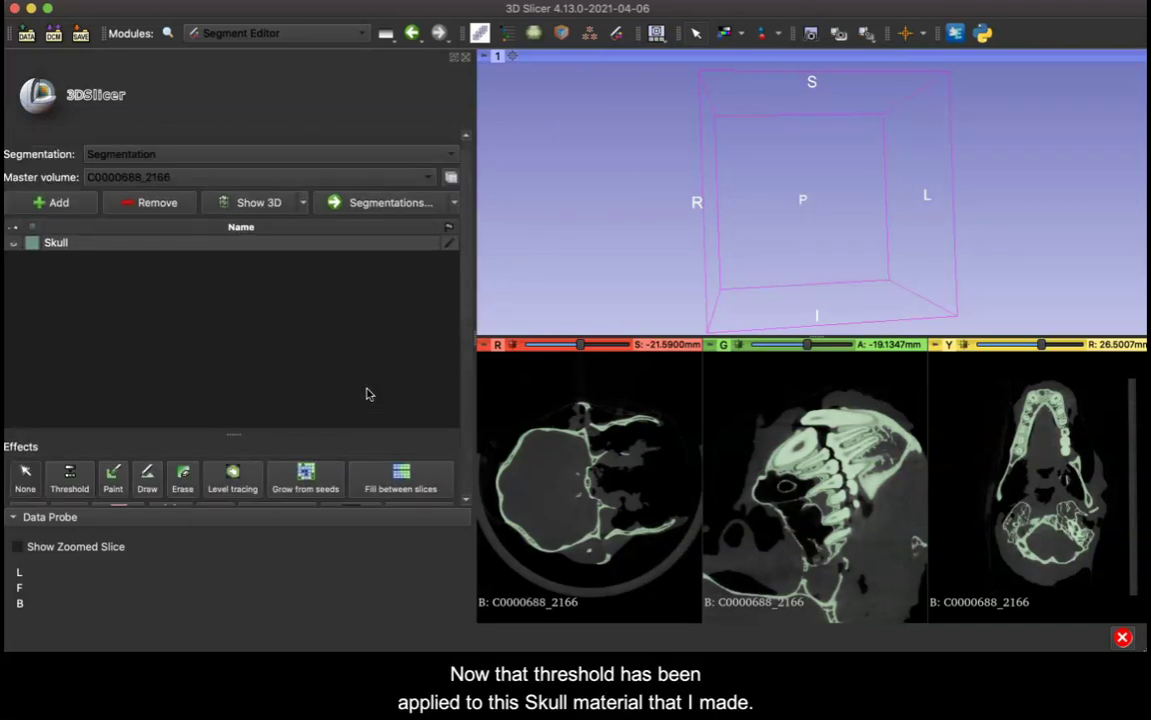
click(72, 250)
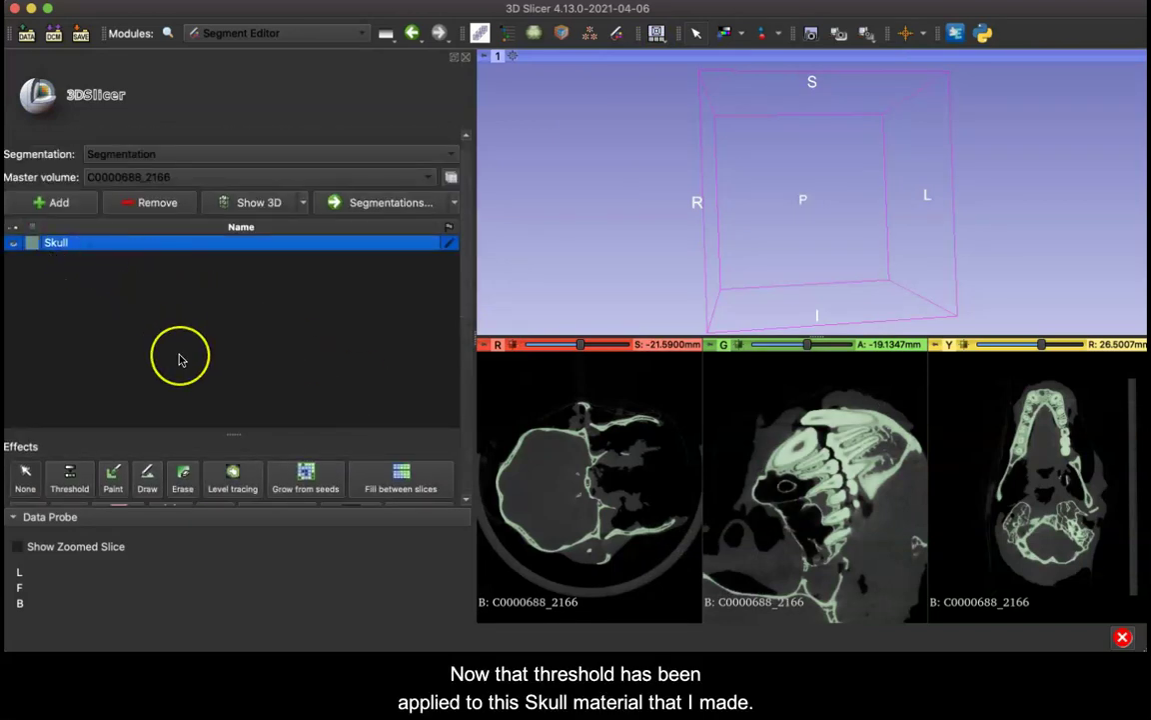
scroll(180, 354, down, 4)
scroll(180, 352, up, 3)
scroll(180, 352, up, 3)
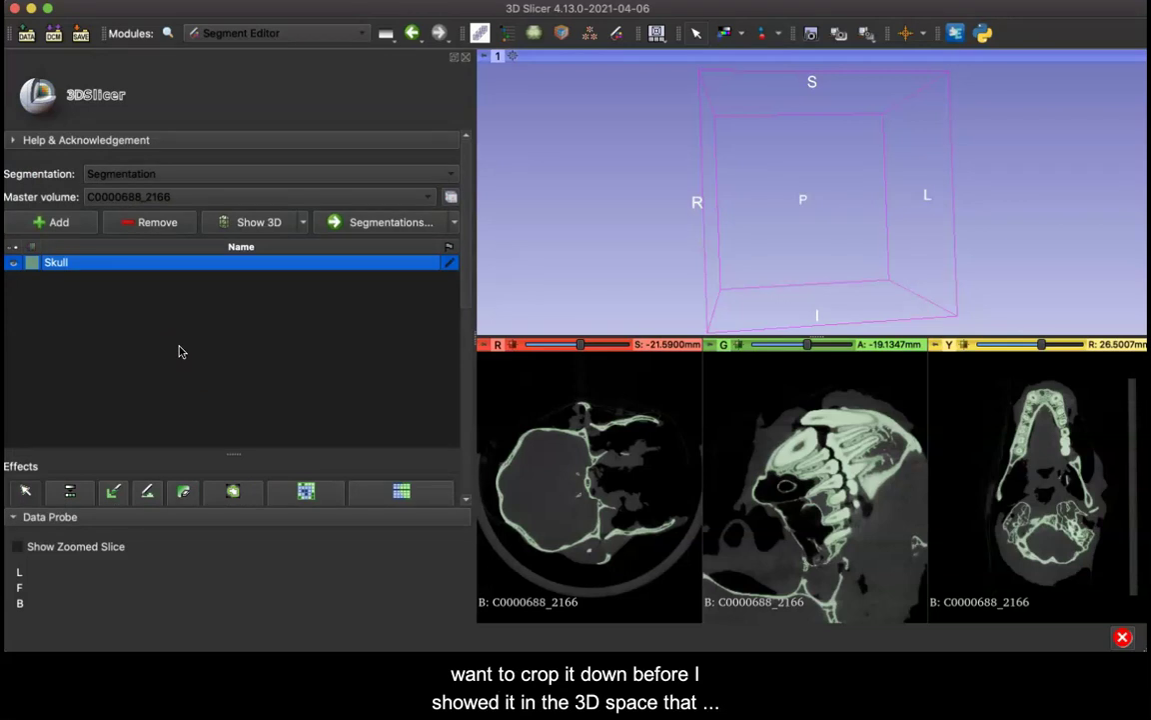
Rotate the 3D view to bring the Skull surface into sight
drag(617, 270, 559, 269)
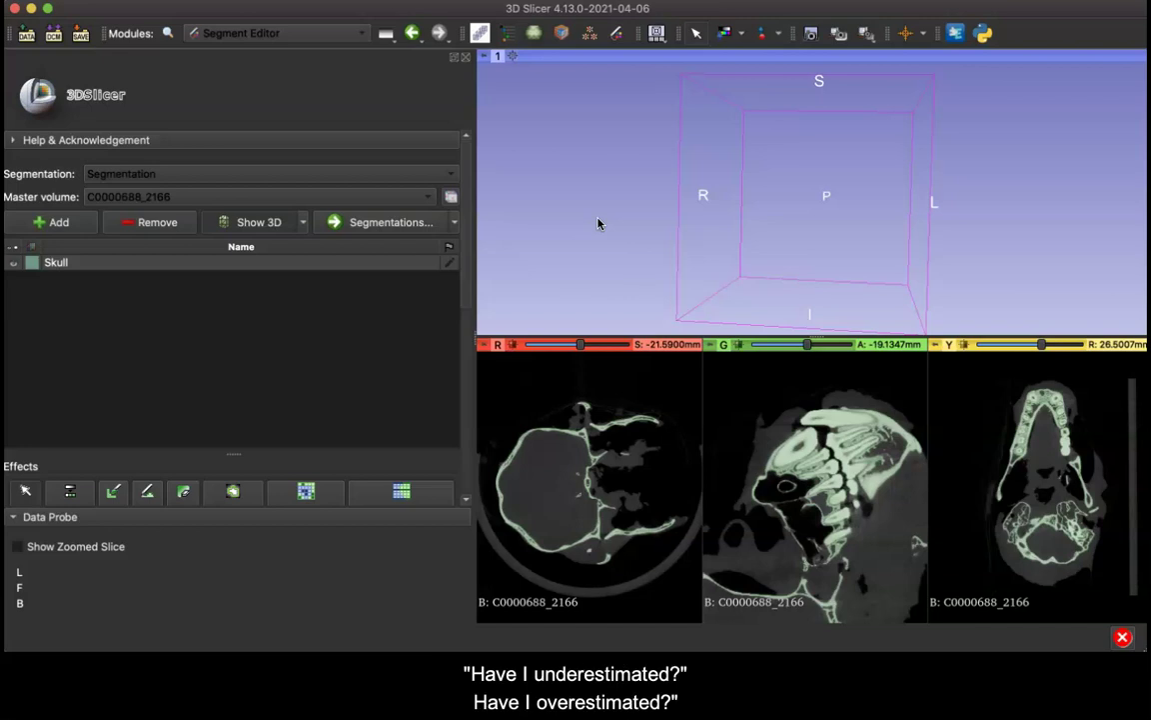
mouse_move(634, 270)
mouse_down()
mouse_move(606, 283)
mouse_move(815, 293)
mouse_move(639, 278)
mouse_move(631, 287)
mouse_up()
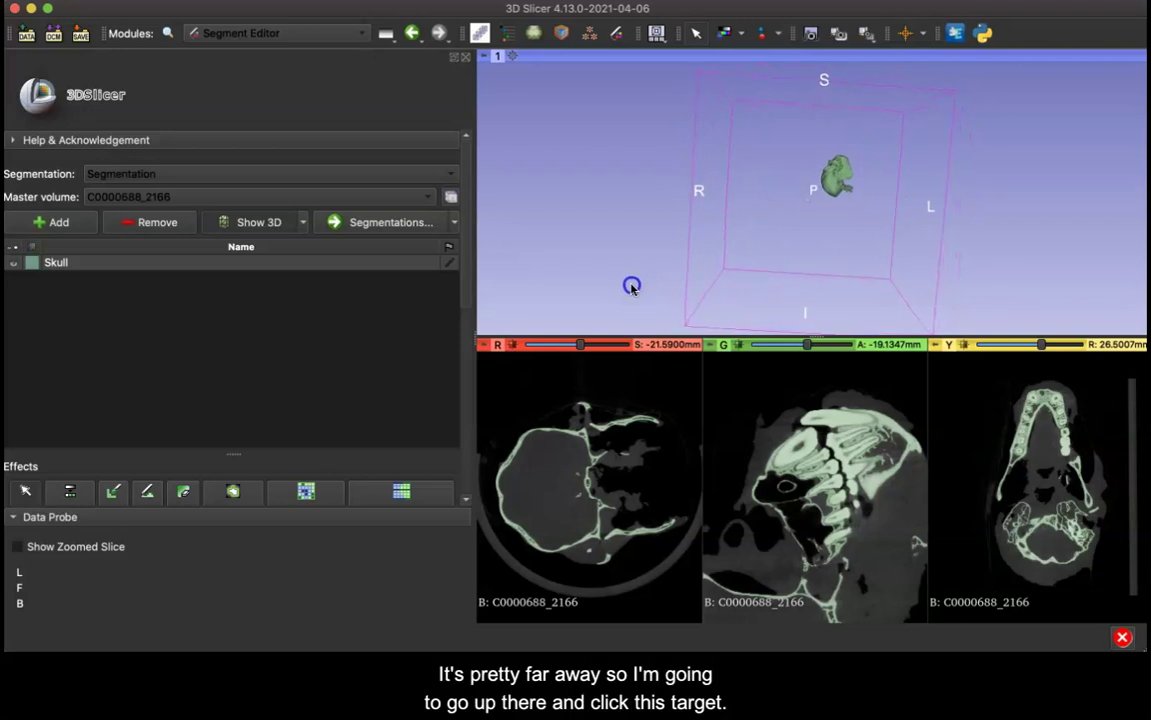
Centre the 3D view on the skull, zoom in, and rotate it to a side view
click(513, 60)
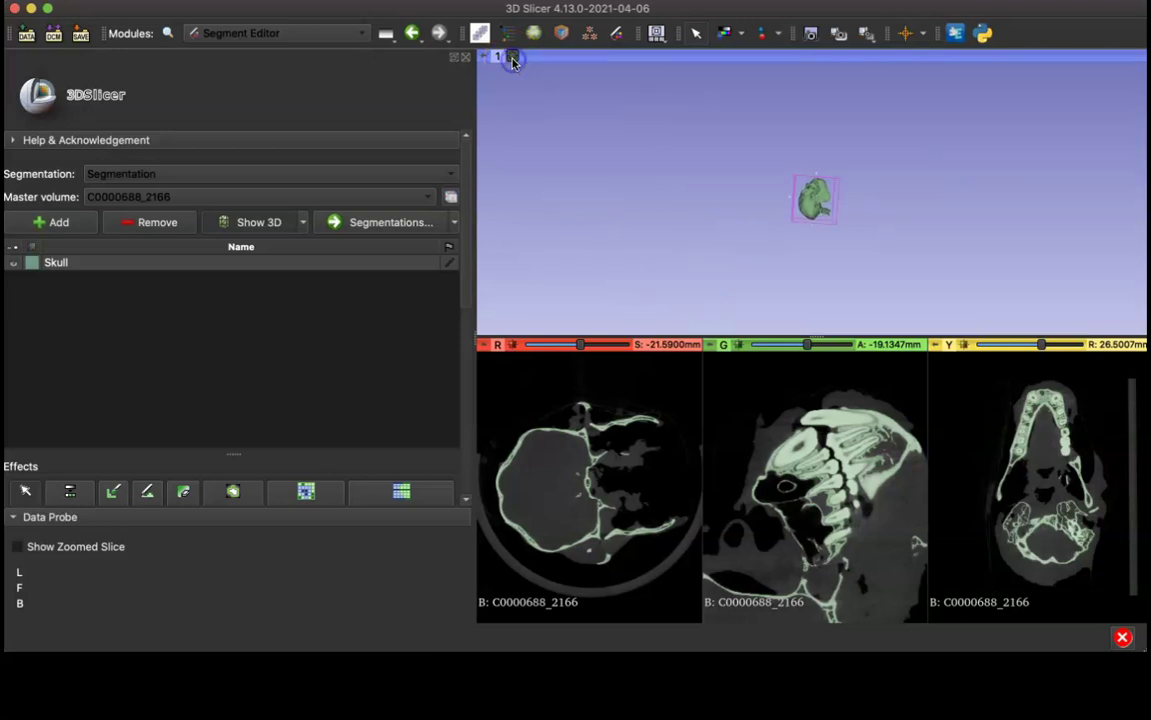
scroll(830, 216, up, 5)
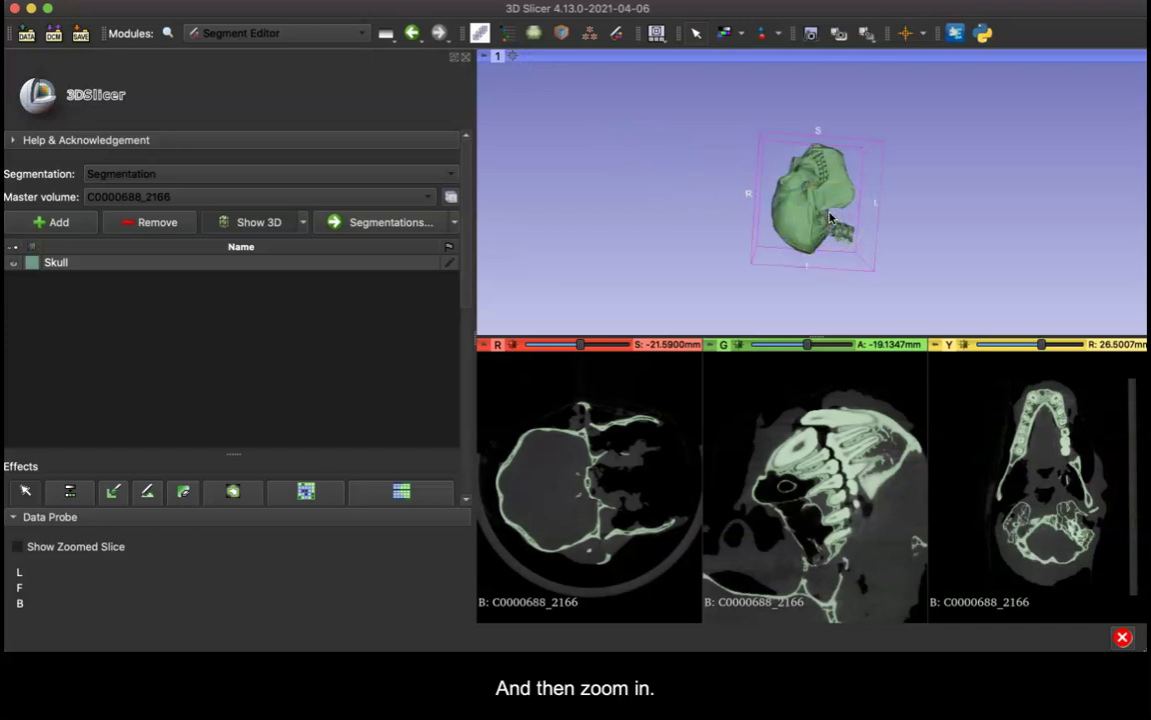
scroll(829, 216, up, 2)
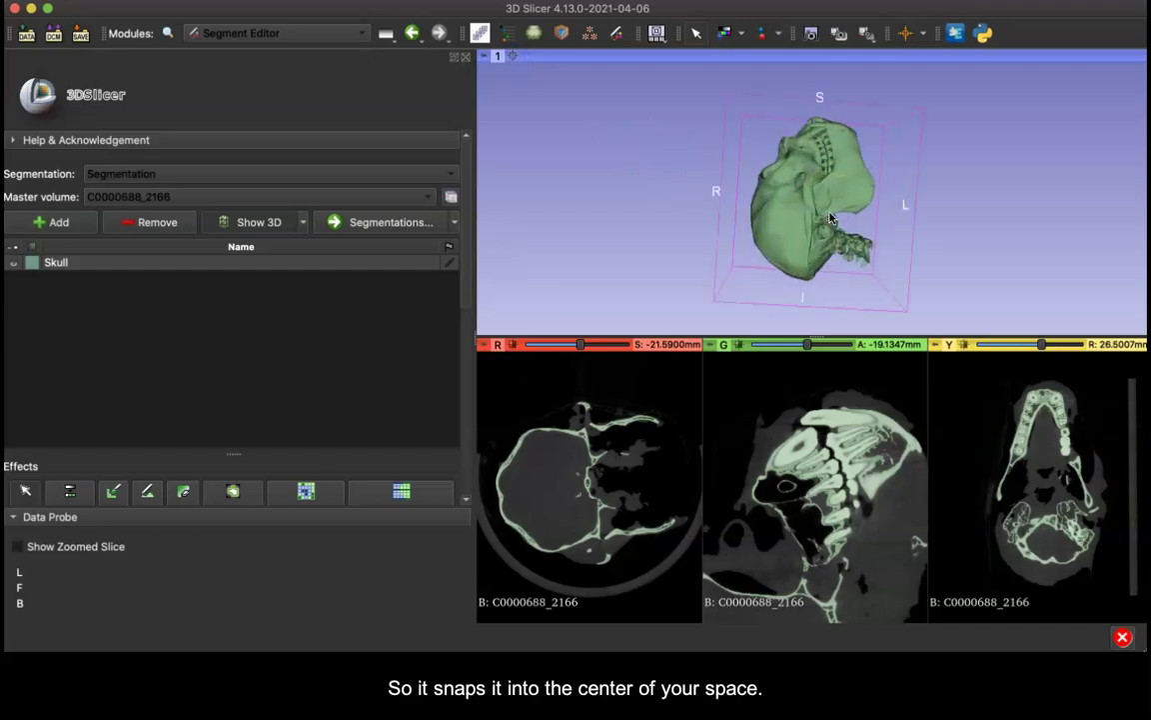
drag(622, 266, 745, 244)
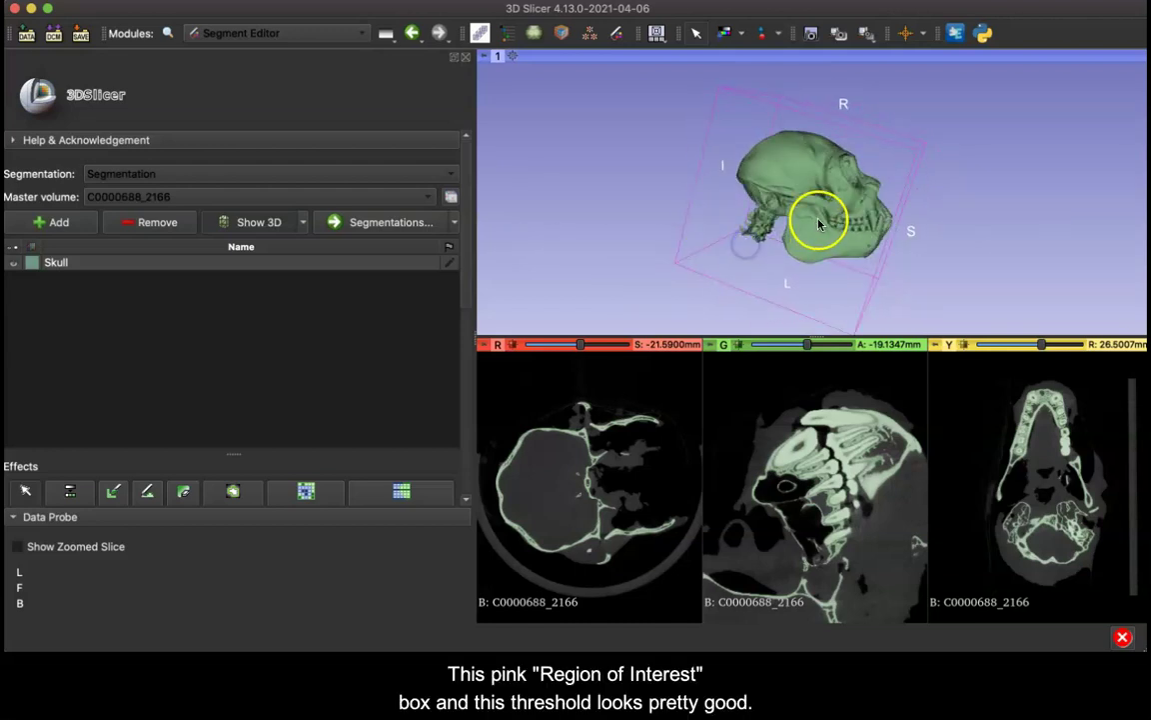
scroll(817, 221, up, 5)
drag(1011, 298, 899, 282)
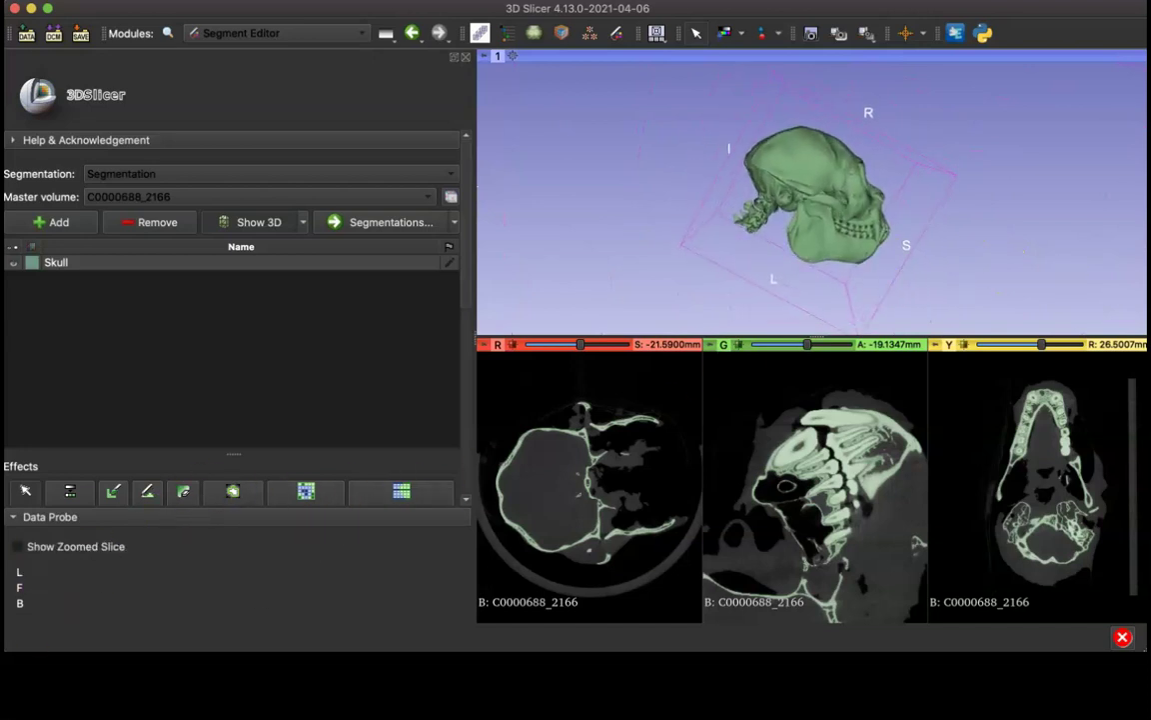
scroll(304, 508, down, 5)
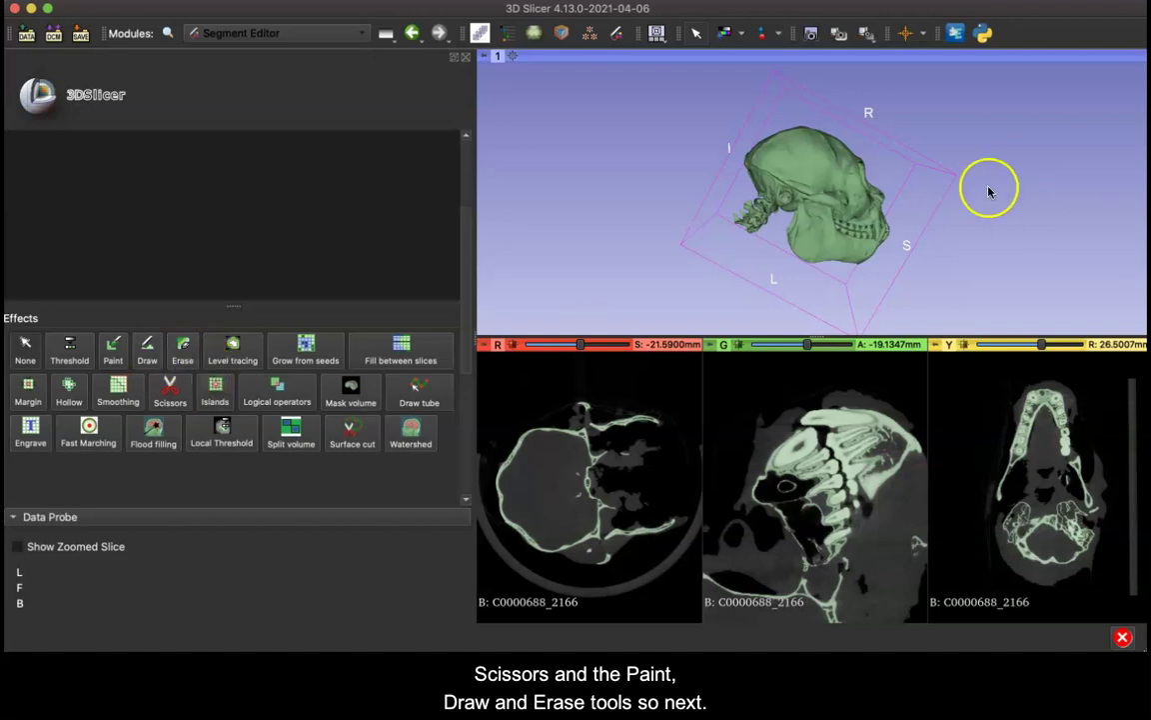
Look at the Scissors effect, then rotate the zoomed skull to expose the vertebrae
click(168, 393)
scroll(296, 437, down, 3)
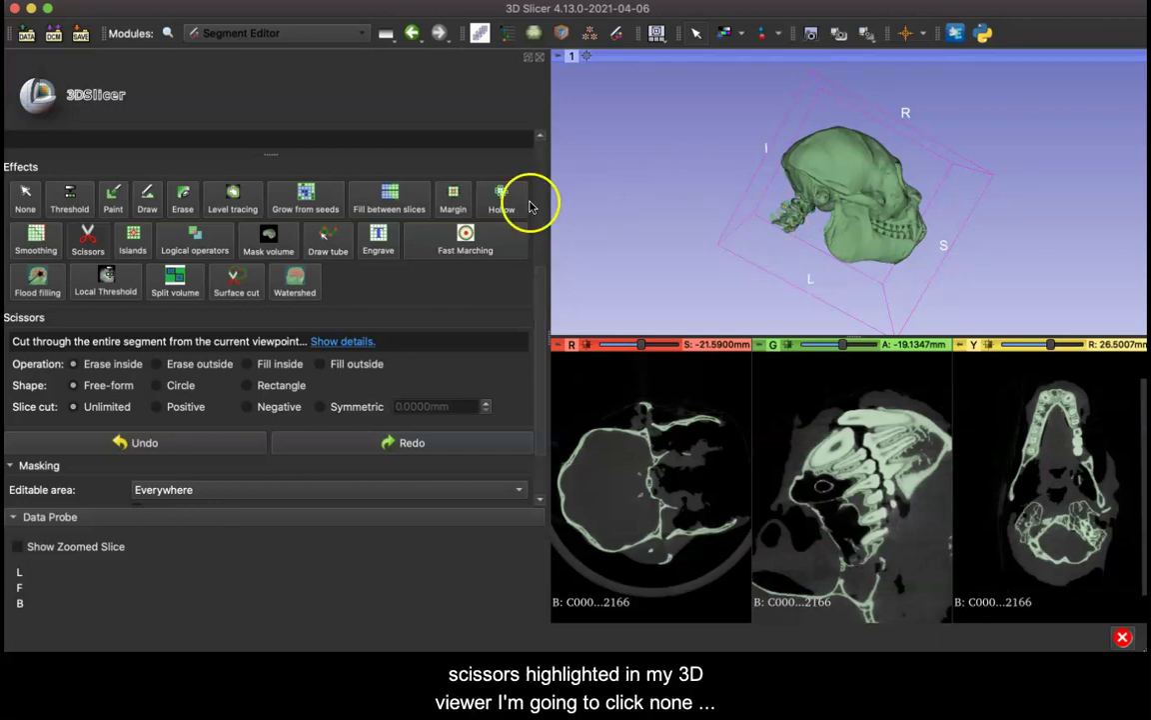
click(25, 198)
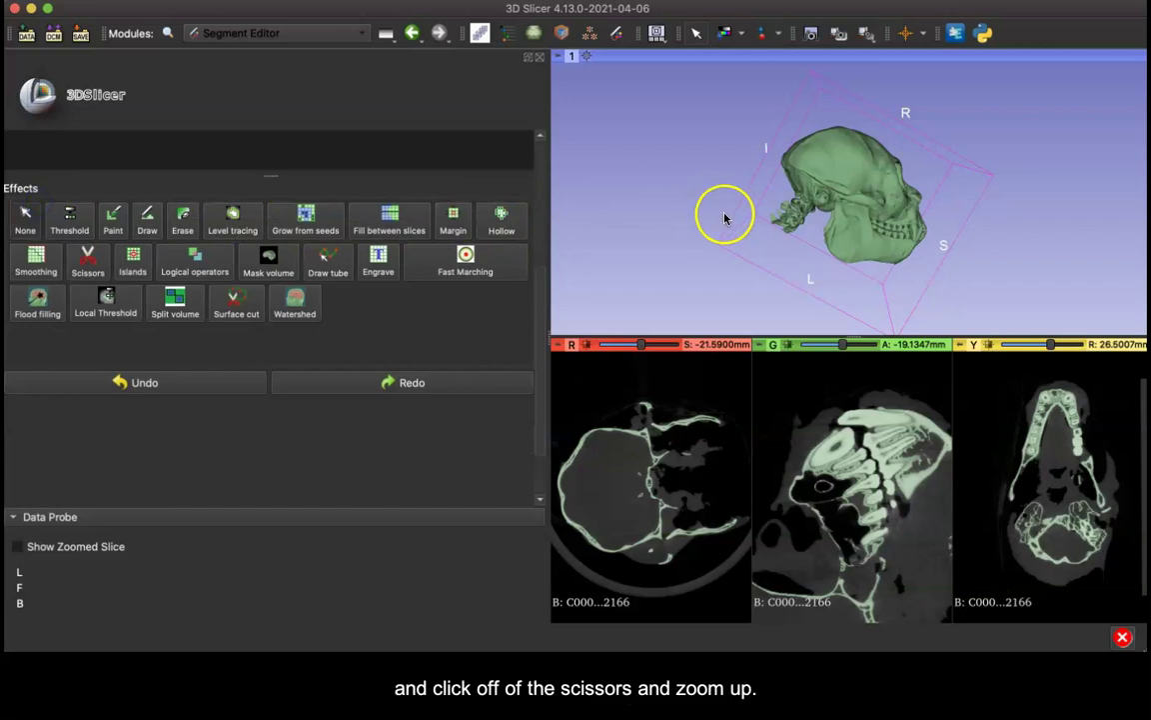
scroll(771, 222, up, 5)
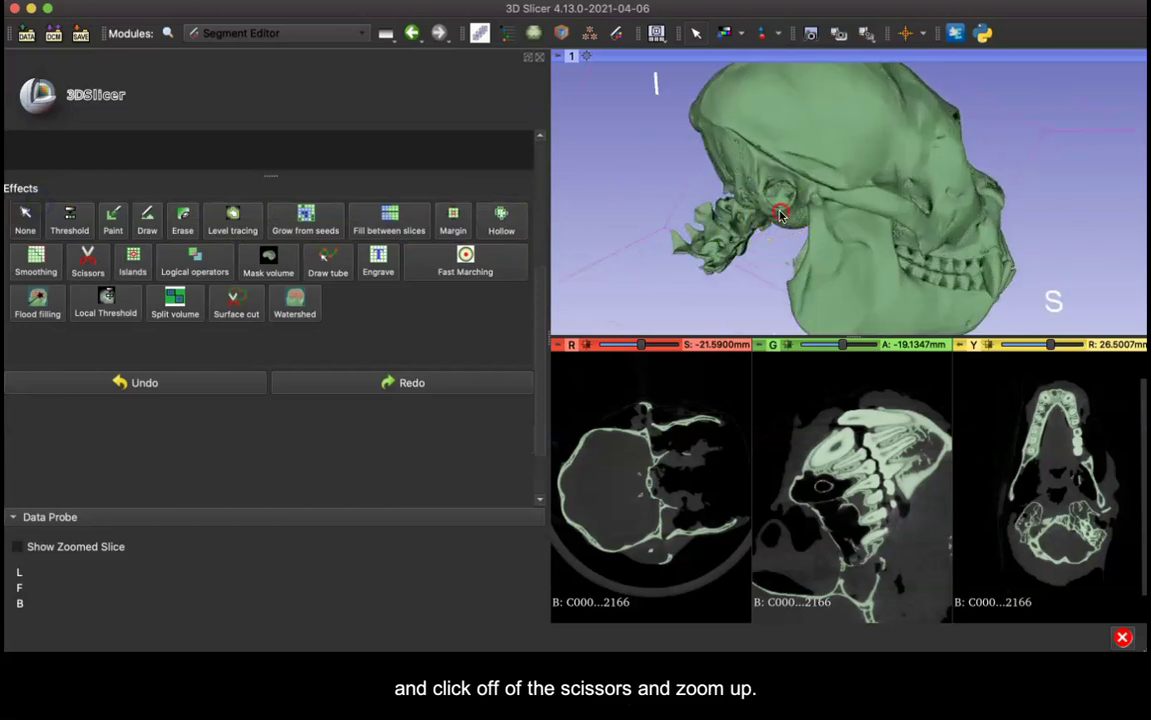
drag(781, 215, 873, 228)
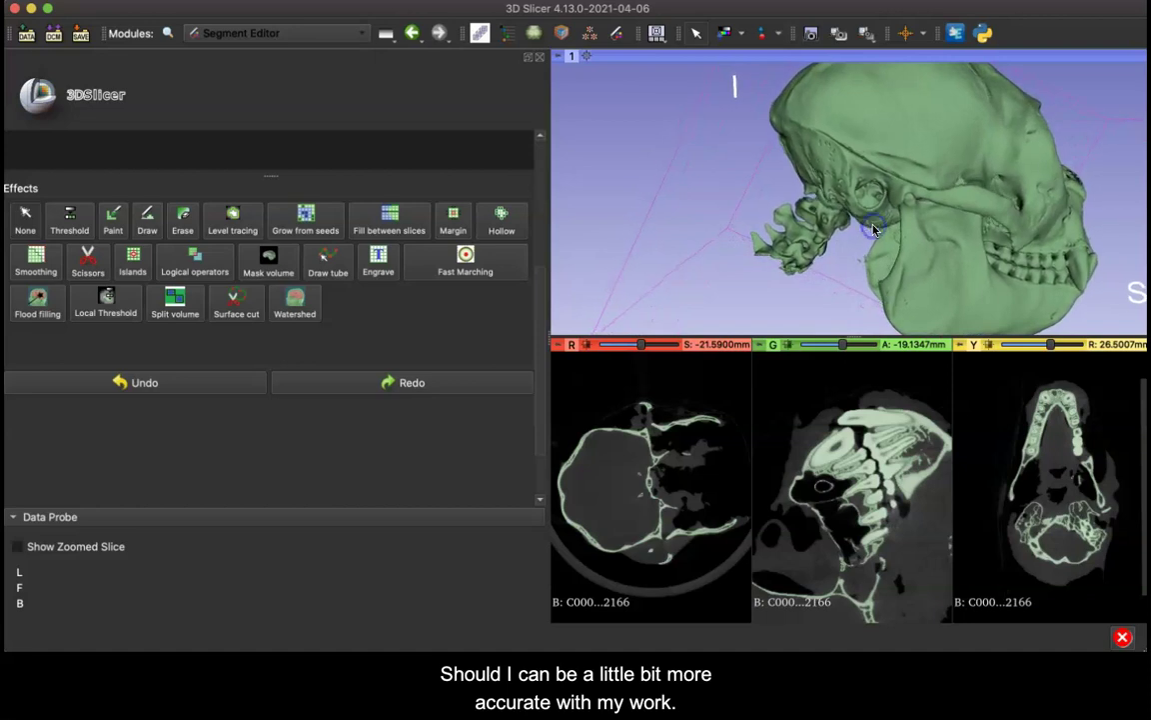
Cut the vertebrae away with a free-form Scissors outline in the 3D view
click(88, 259)
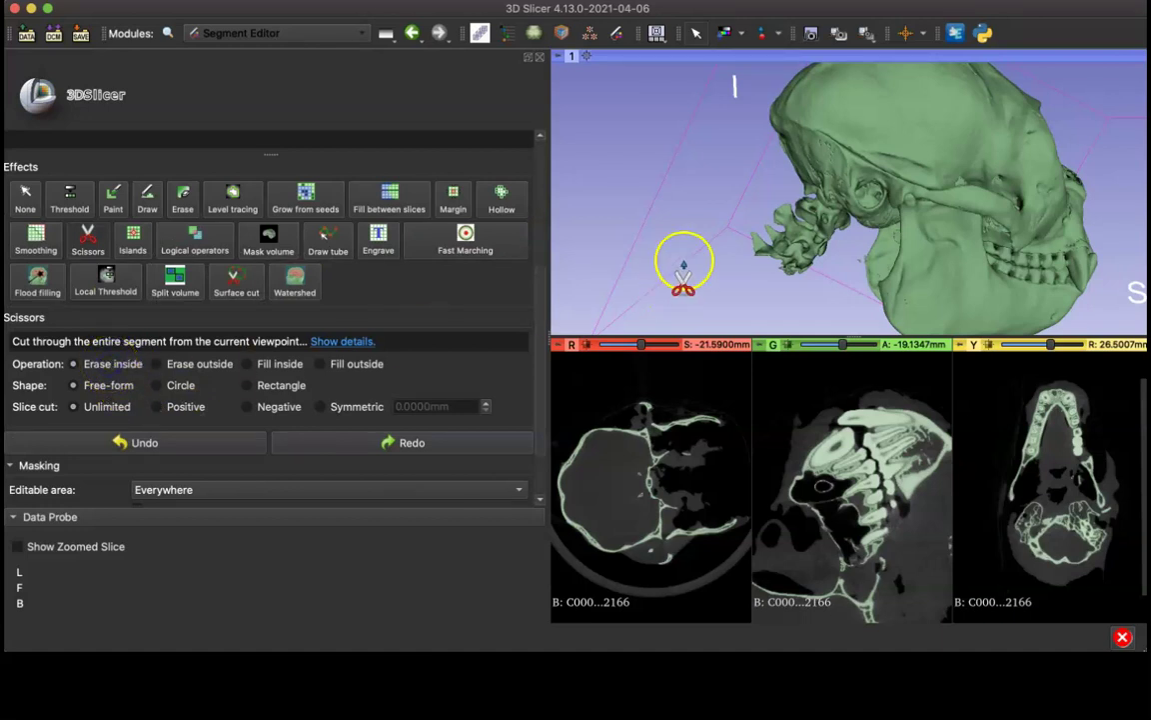
mouse_move(790, 205)
mouse_down()
mouse_move(723, 216)
mouse_move(745, 265)
mouse_move(803, 287)
mouse_move(836, 285)
mouse_up()
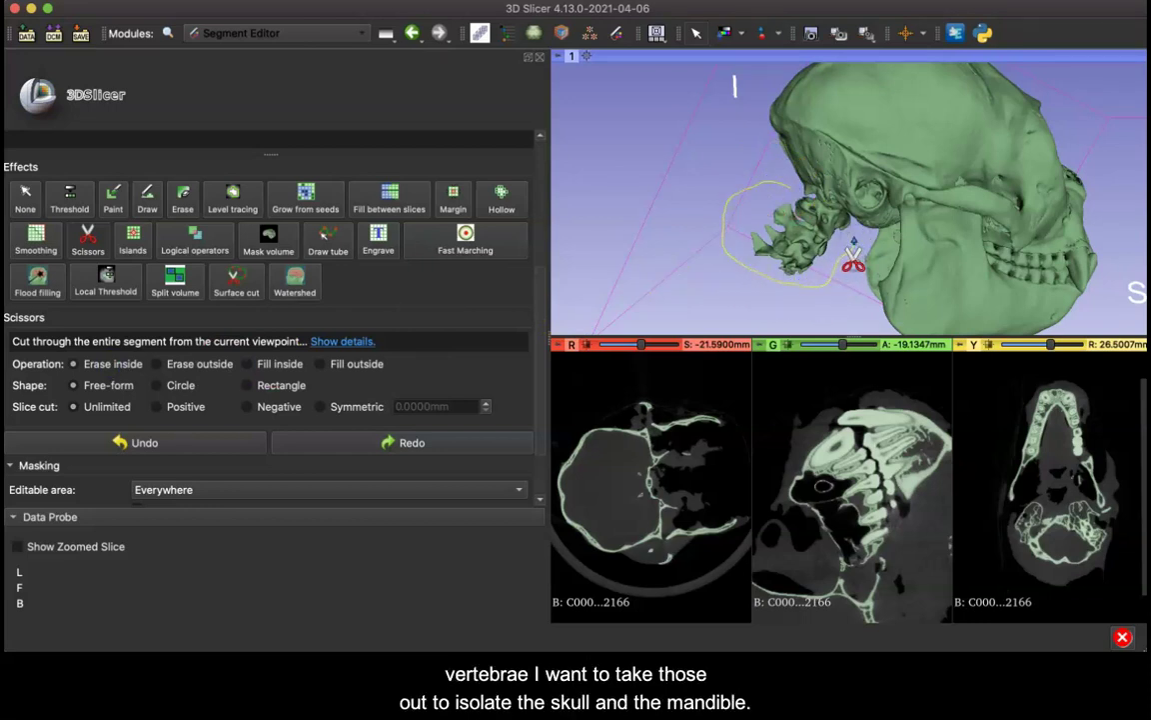
click(853, 257)
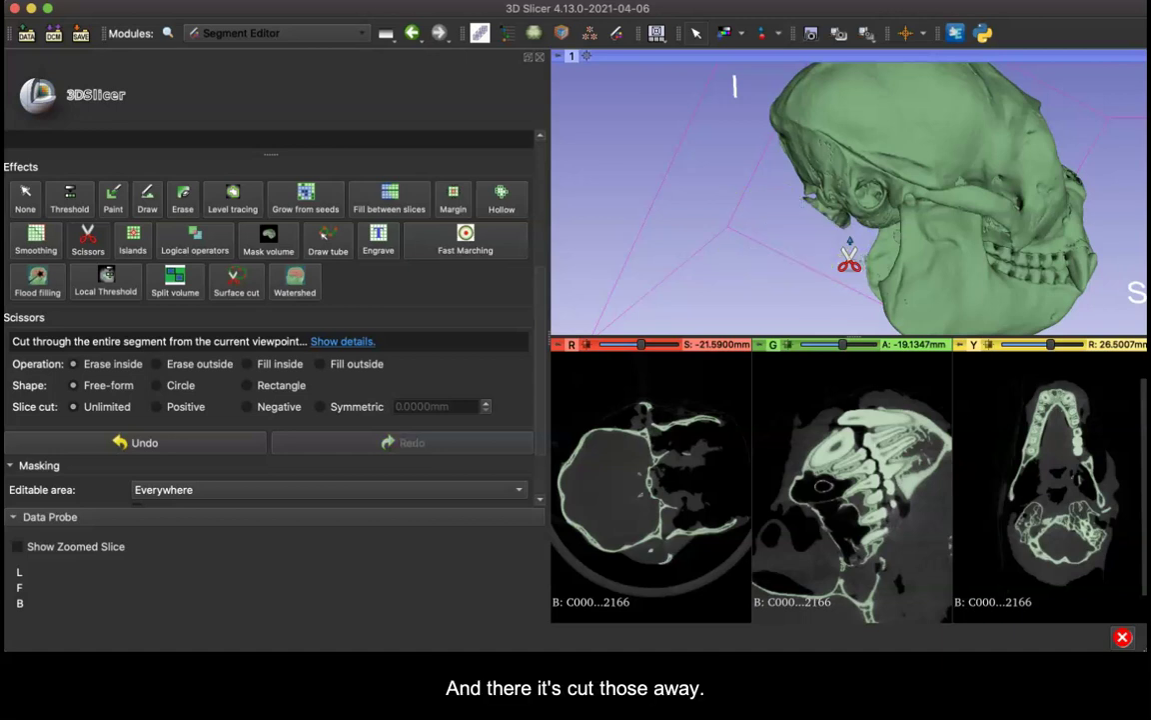
click(836, 244)
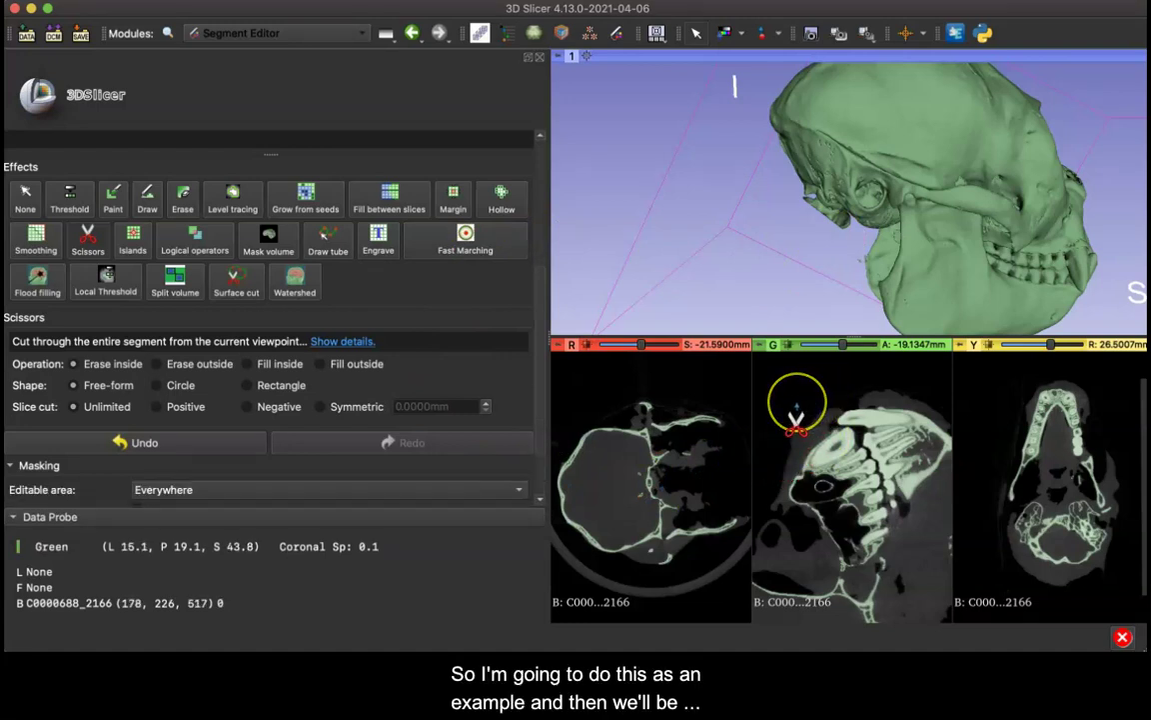
Turn the skull to its face side and set Scissors to Erase outside
click(25, 196)
drag(883, 267, 727, 248)
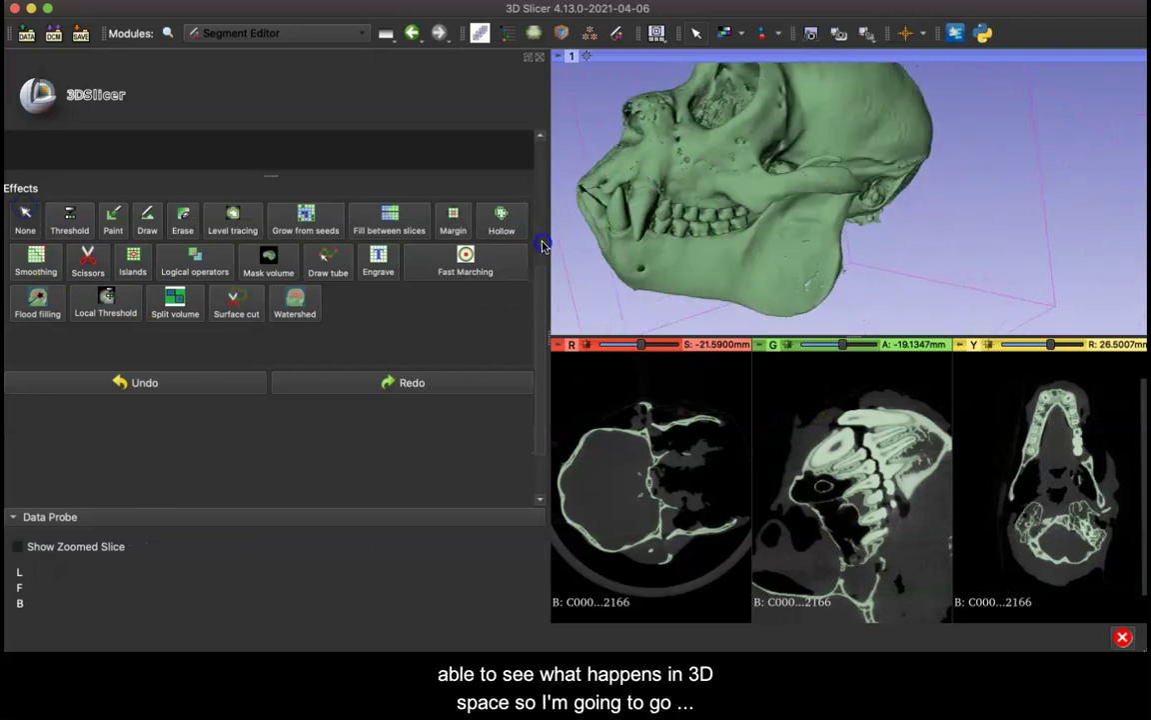
click(88, 258)
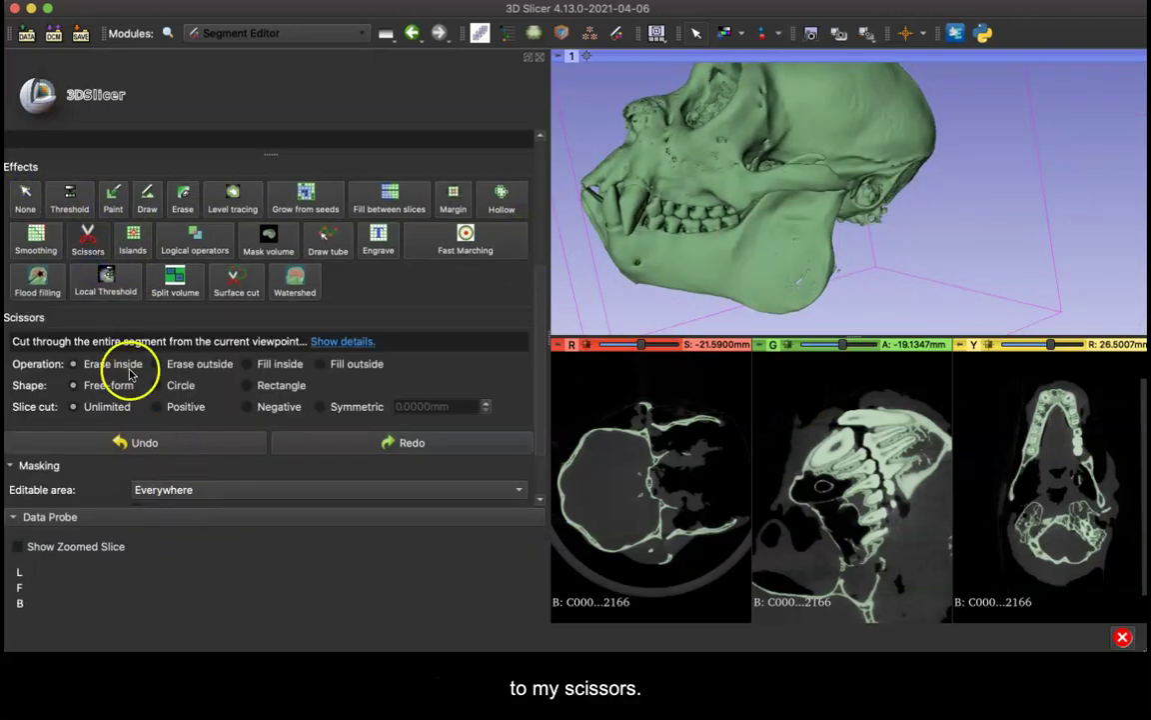
click(205, 367)
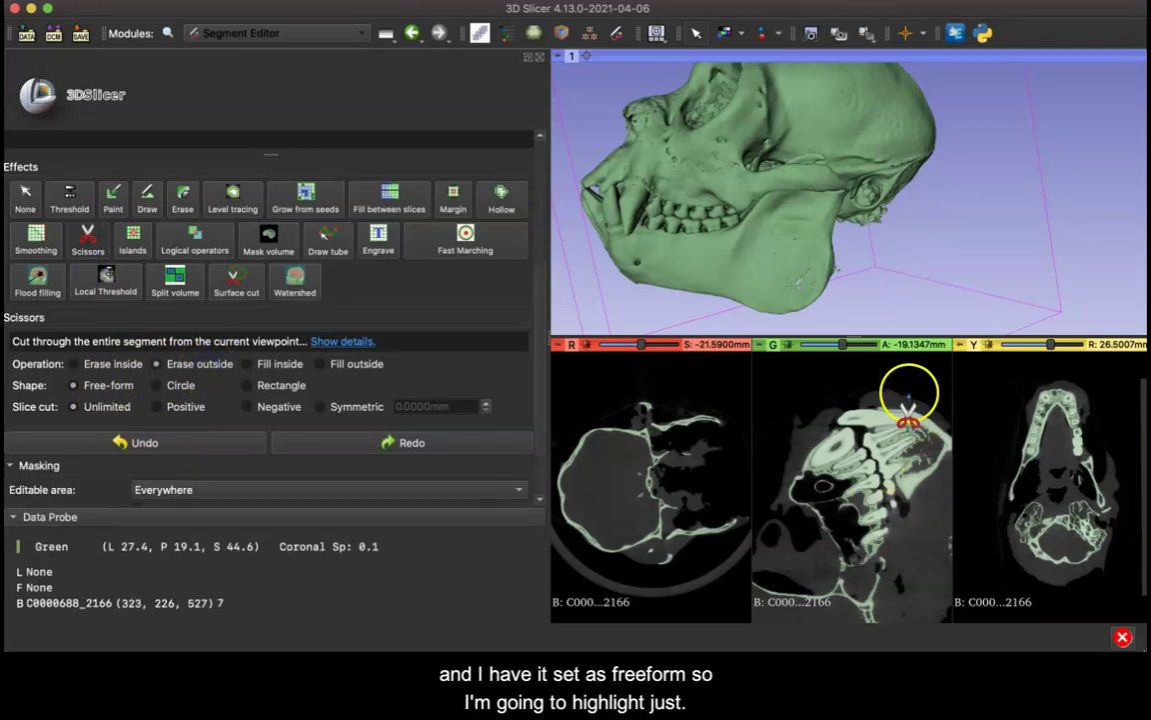
Trim the skull with a free-form outline on the coronal slice, then undo the trim
drag(907, 400, 833, 391)
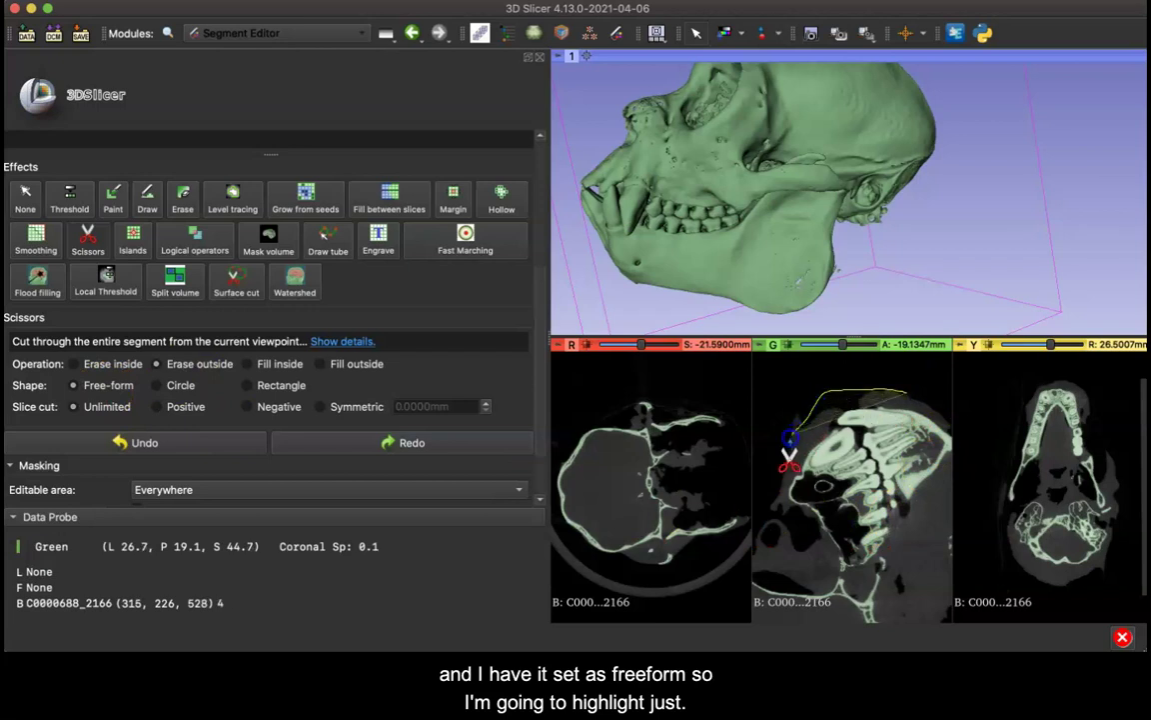
mouse_move(789, 450)
mouse_down()
mouse_move(783, 500)
mouse_move(813, 554)
mouse_move(894, 617)
mouse_move(956, 590)
mouse_up()
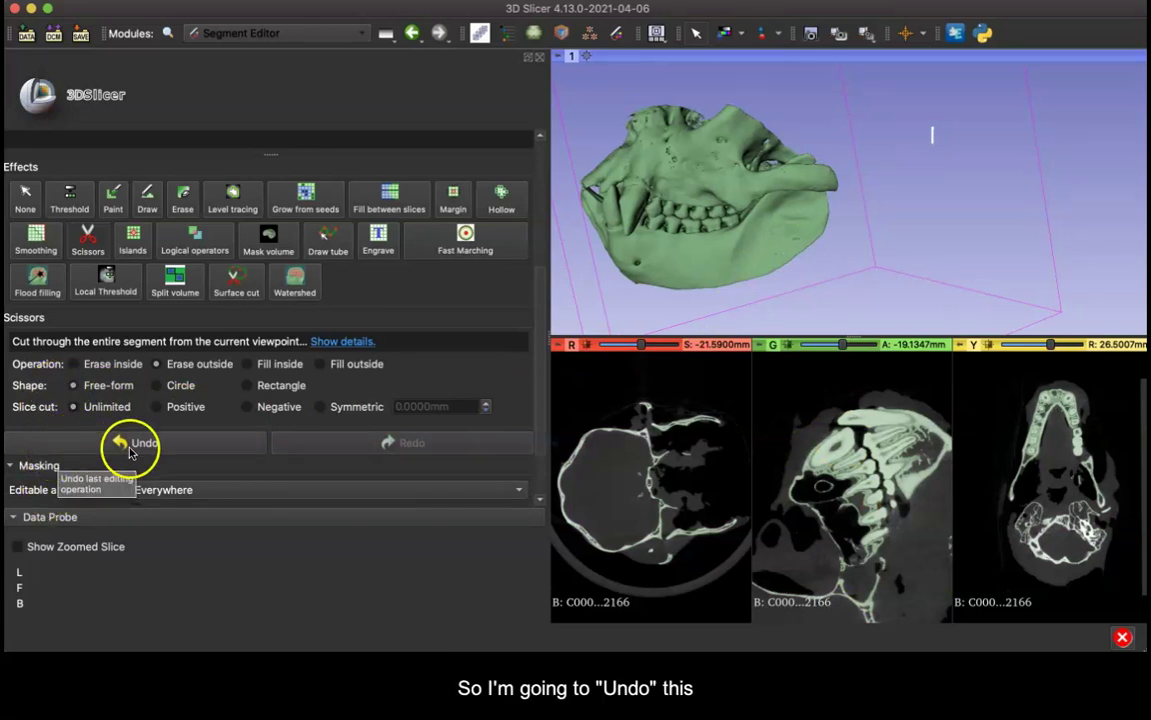
click(206, 451)
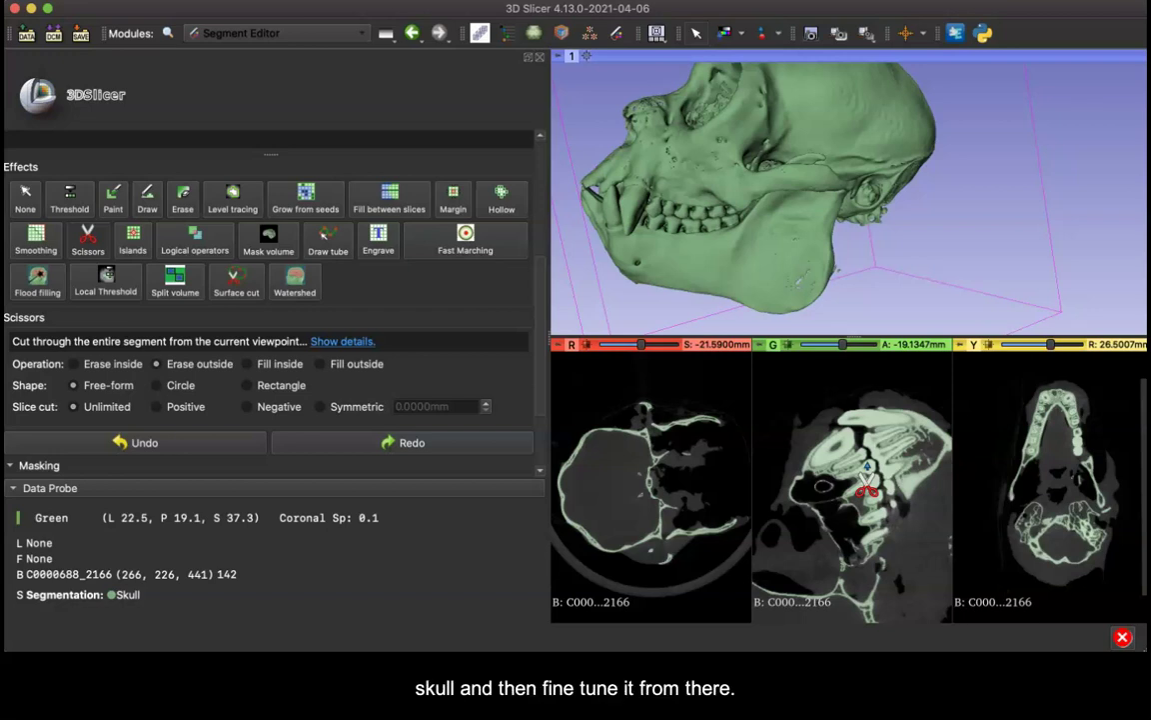
Exit Scissors, view the skull from front and back, and move the axial slice to -18.88 mm
click(296, 462)
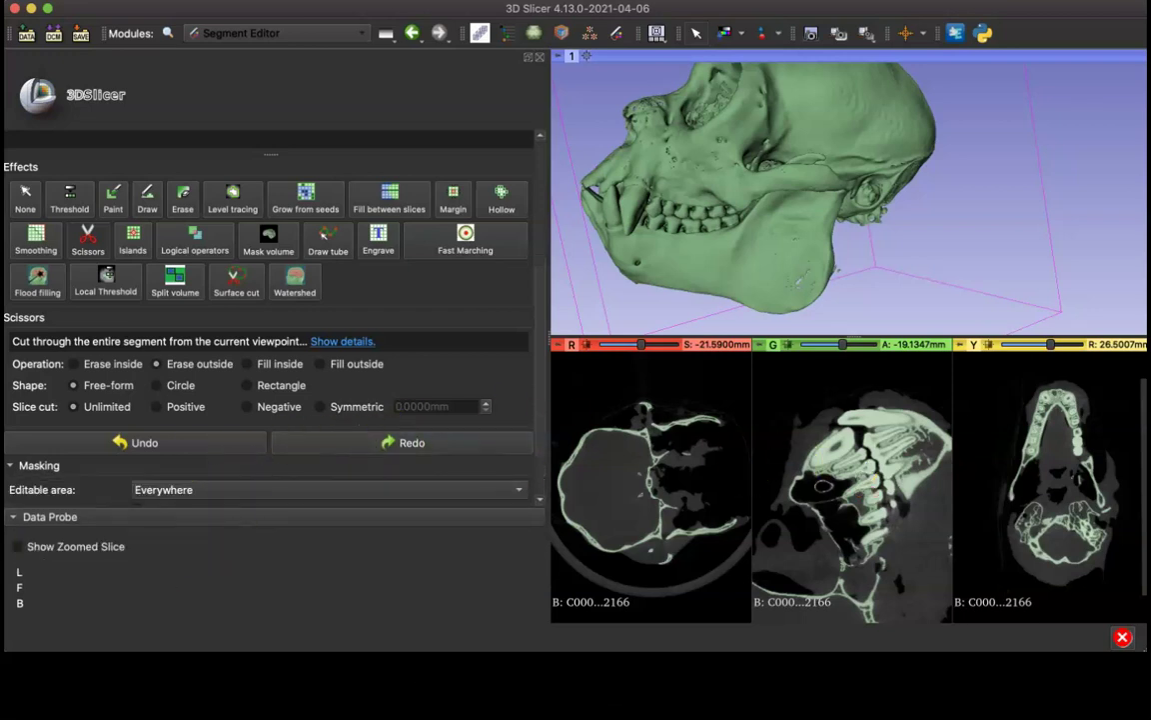
key(Escape)
drag(788, 257, 766, 273)
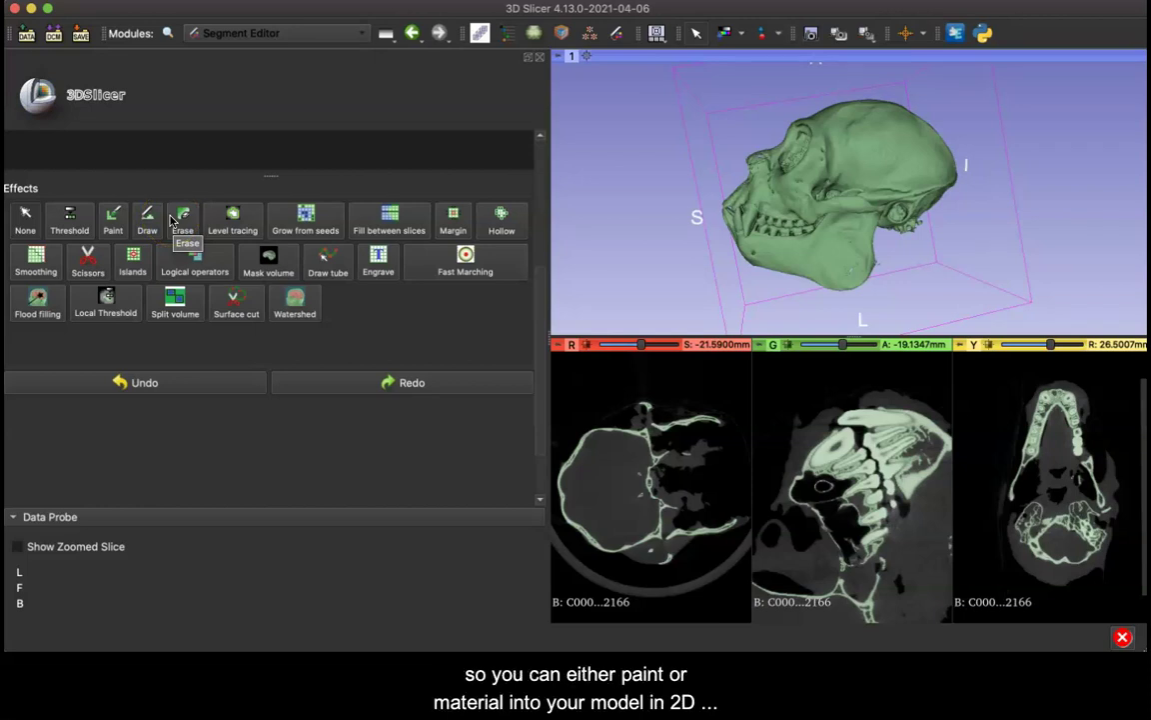
drag(710, 257, 772, 290)
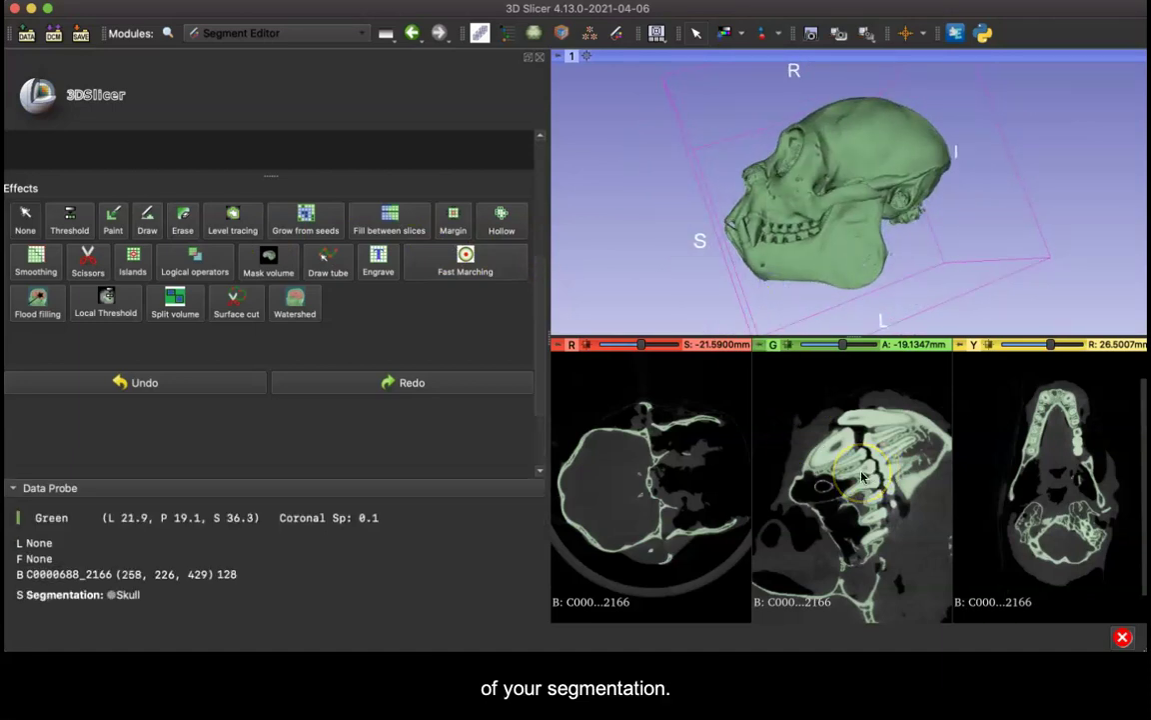
drag(887, 319, 937, 296)
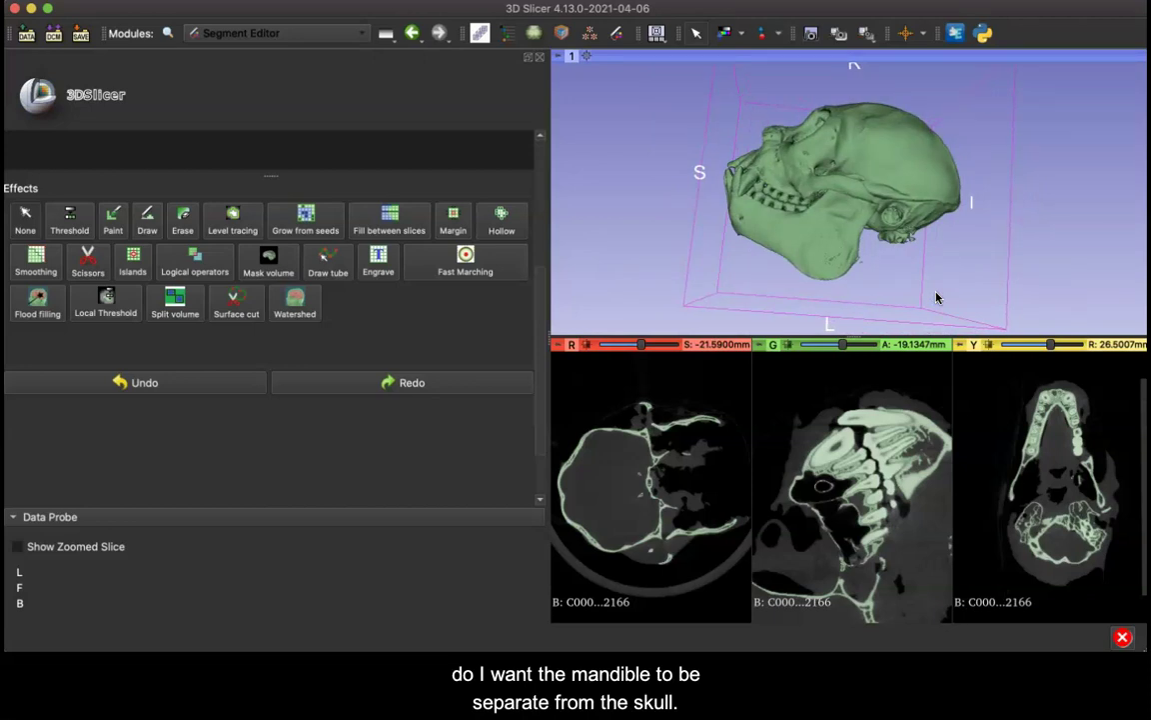
drag(844, 405, 645, 349)
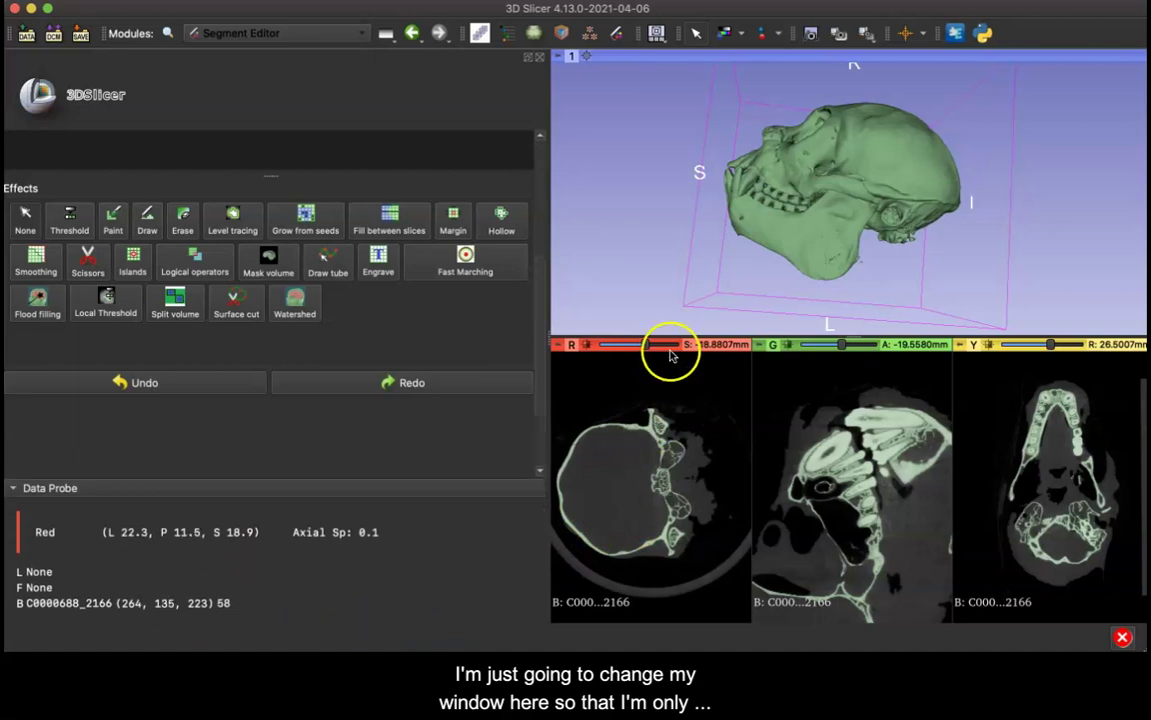
Switch to the Red slice only layout and select the Erase effect
click(655, 33)
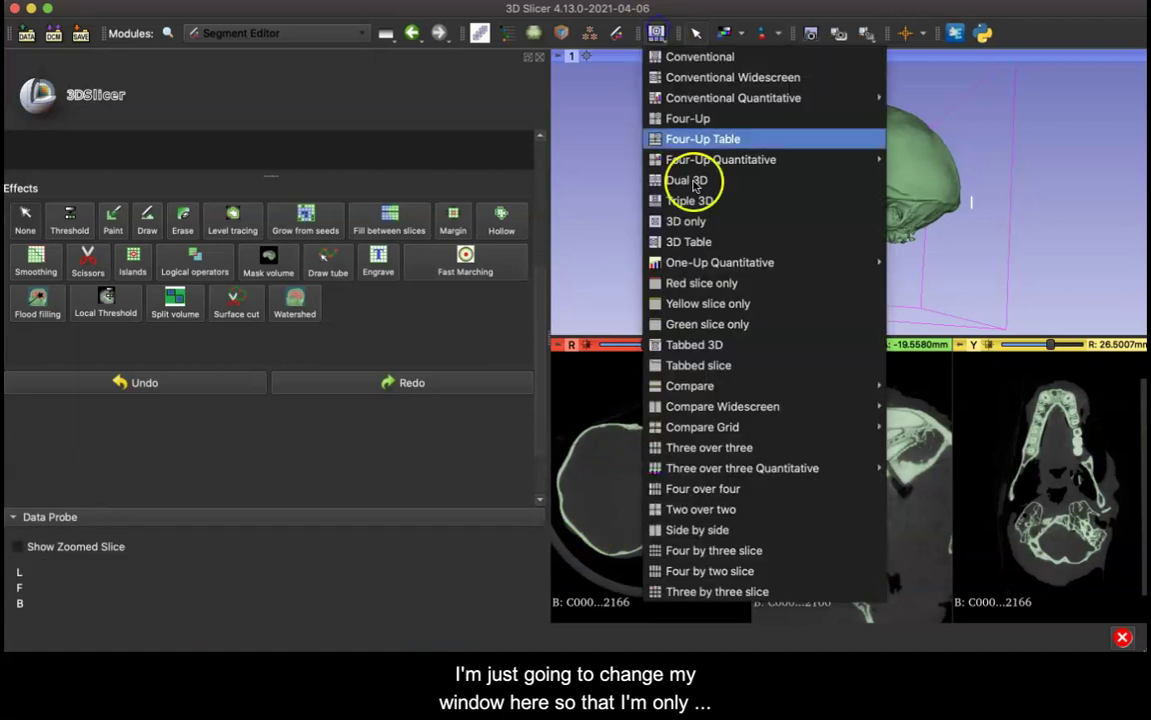
click(706, 284)
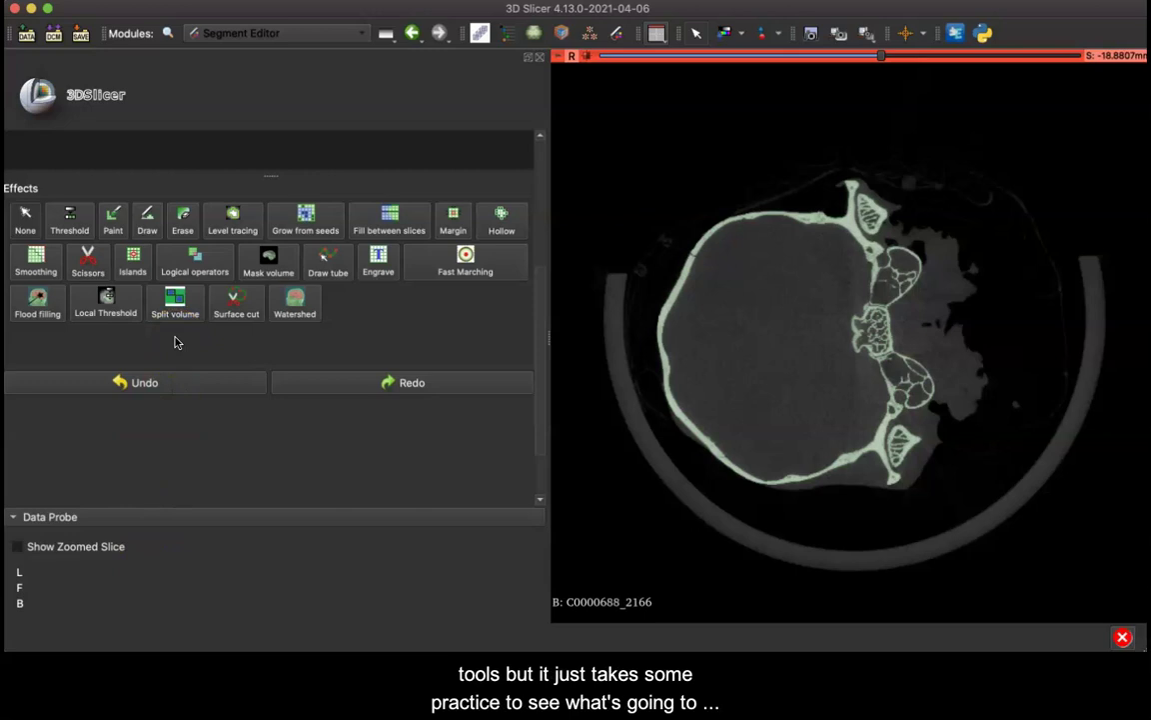
click(182, 215)
click(170, 390)
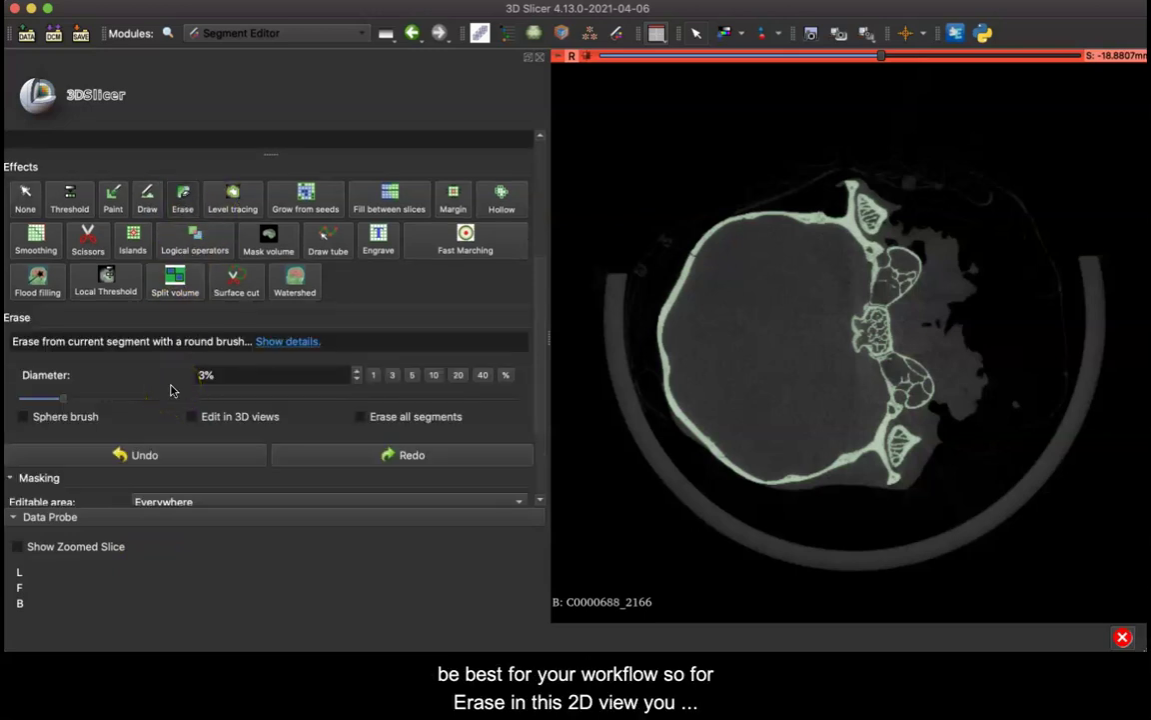
Erase skull bone near the top of the axial slice using 20% and 5% brush diameters
click(411, 375)
click(457, 375)
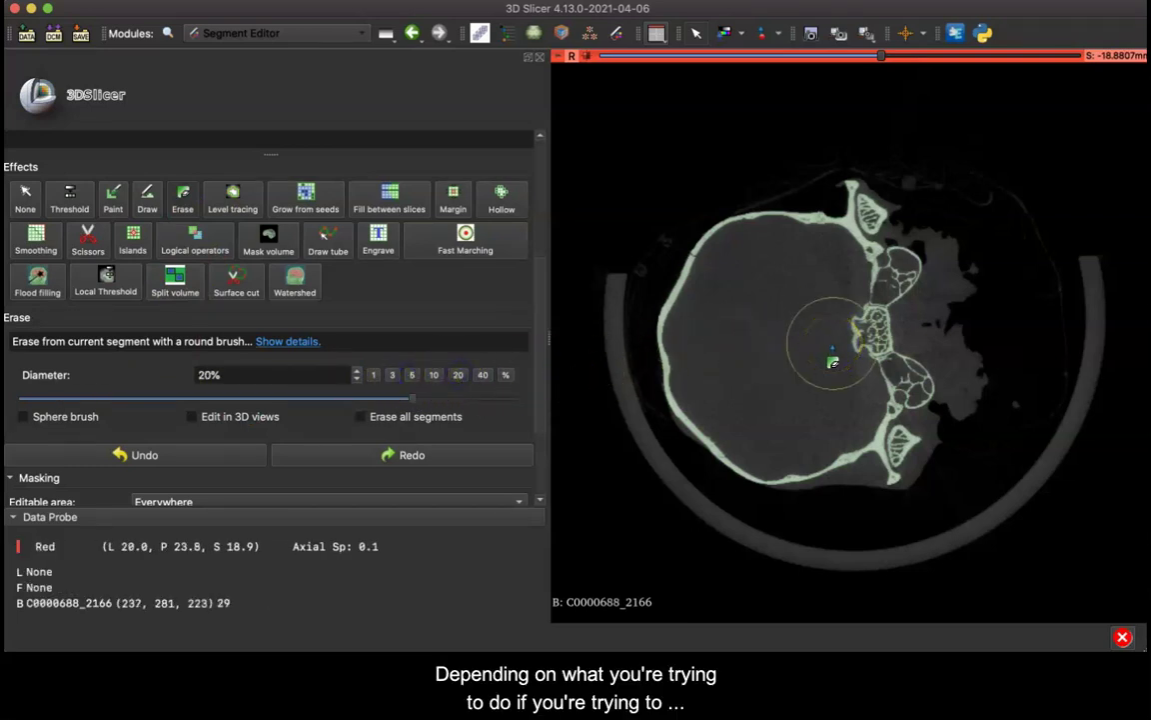
mouse_move(845, 177)
mouse_down()
mouse_move(847, 167)
mouse_move(905, 205)
mouse_up()
click(411, 374)
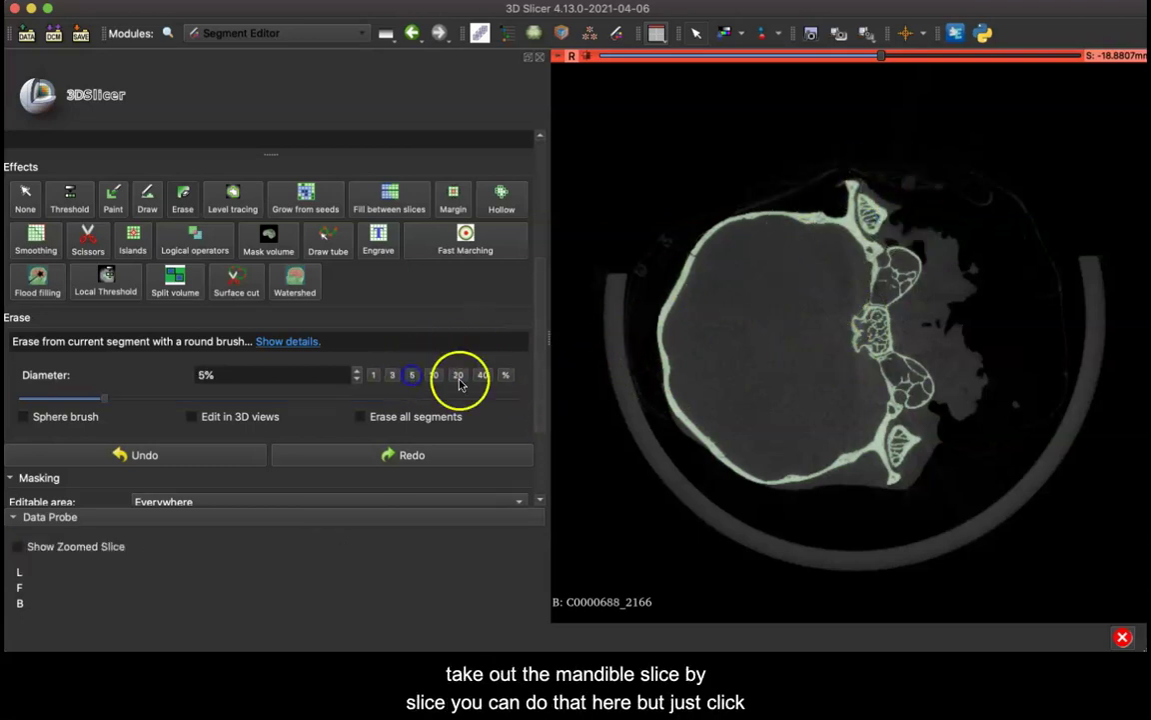
mouse_move(846, 250)
mouse_down()
mouse_move(869, 188)
mouse_move(869, 223)
mouse_move(900, 210)
mouse_move(903, 224)
mouse_up()
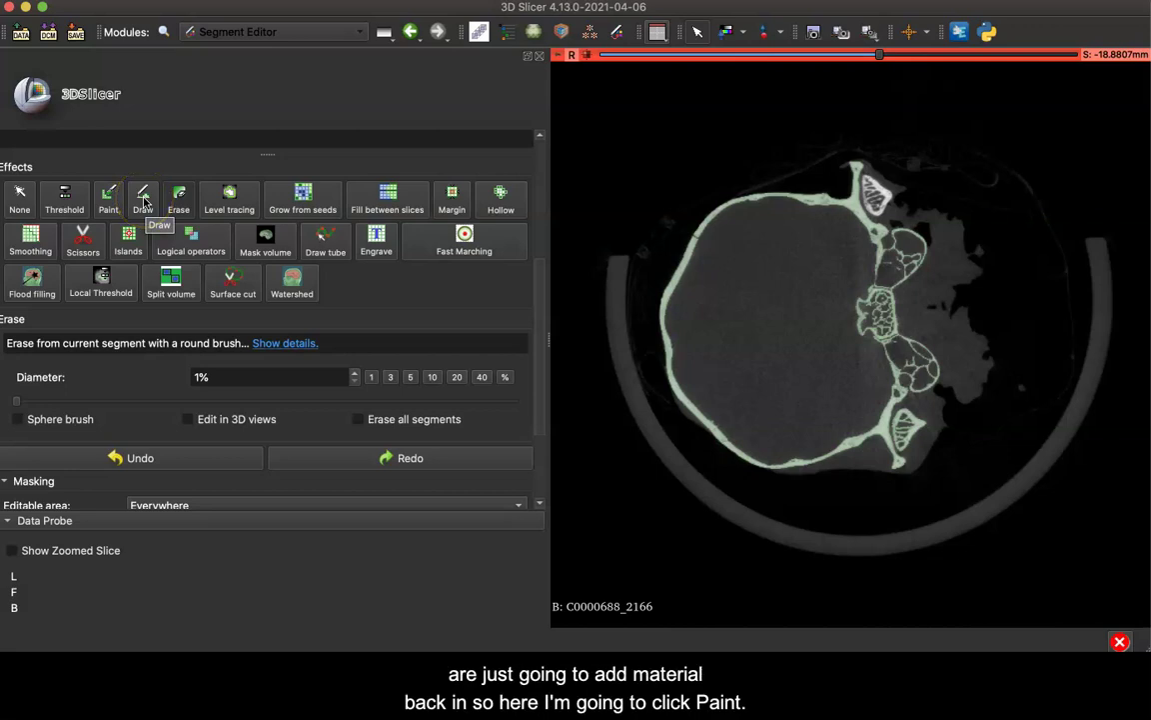
Paint bone back into the Skull segment near the skull's top with a 3% brush
click(107, 199)
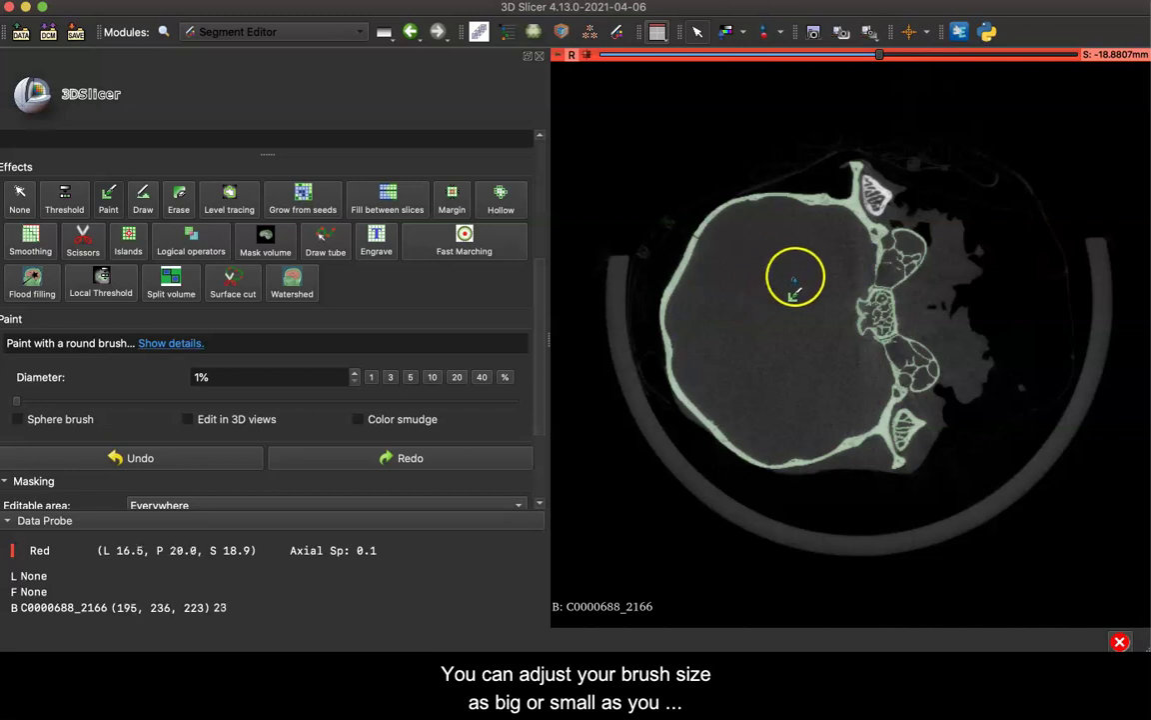
click(457, 377)
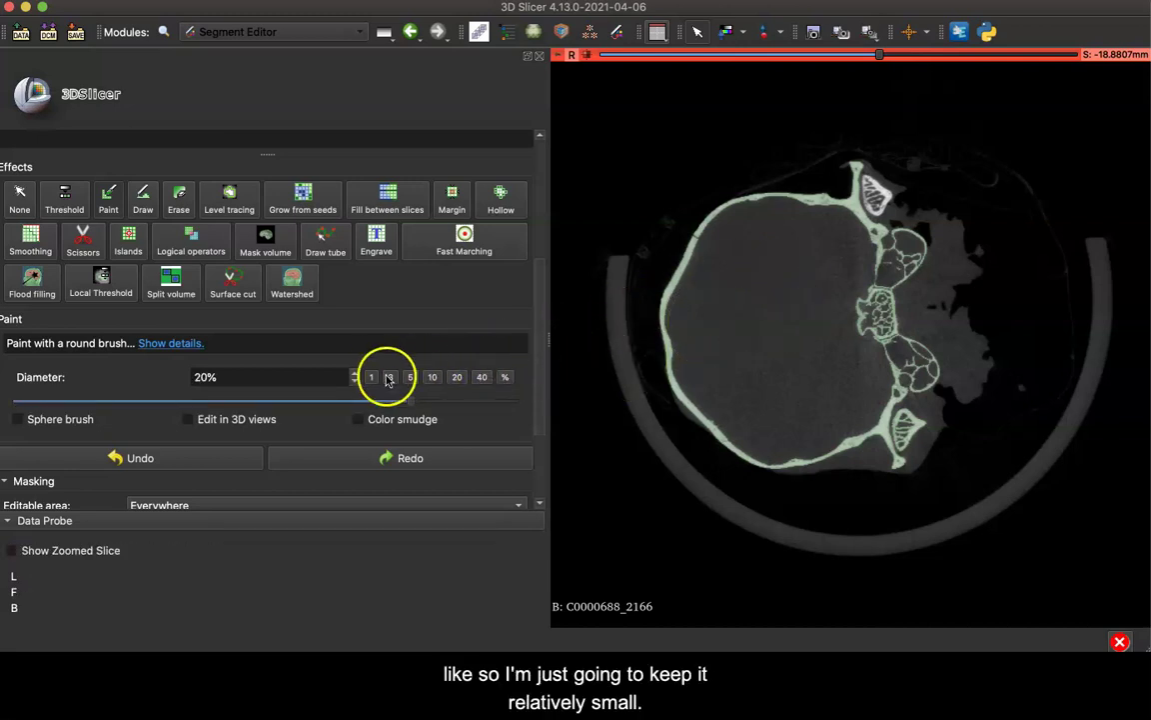
click(390, 377)
mouse_move(902, 195)
mouse_down()
mouse_move(866, 190)
mouse_move(877, 209)
mouse_move(882, 201)
mouse_move(972, 206)
mouse_up()
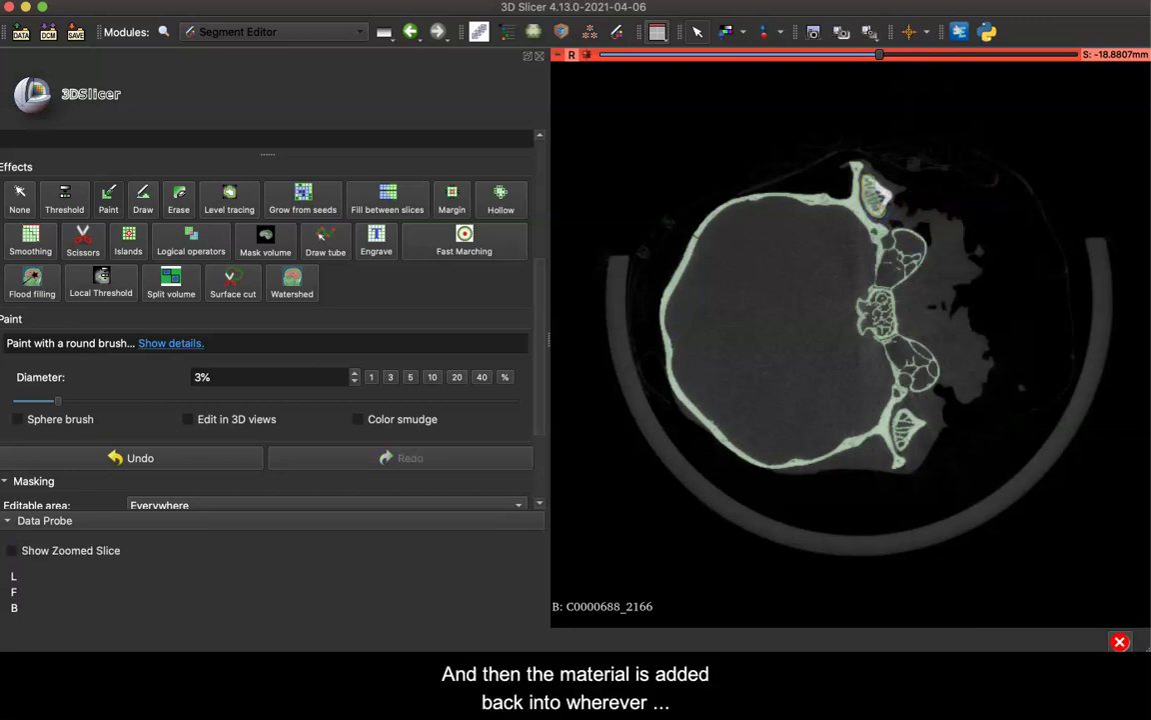